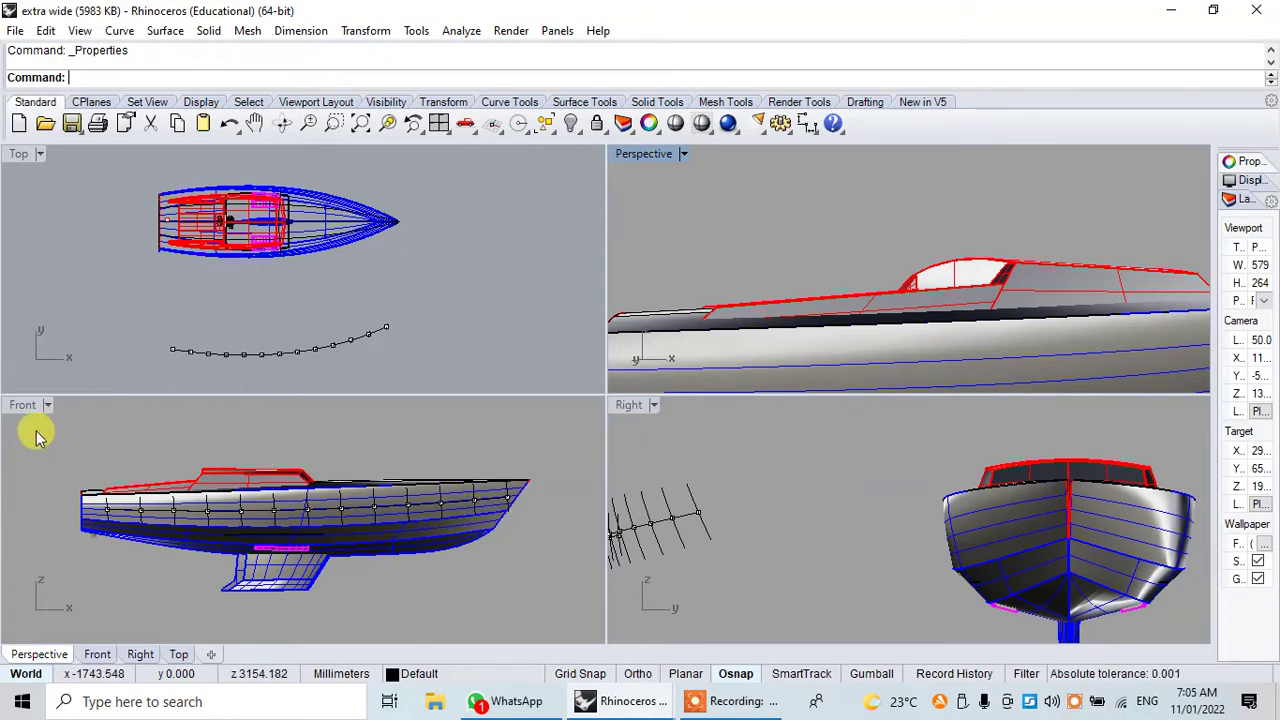
- Select the whole boat and contour it from the bow aft, with Ortho on, at 1000 mm spacing
left_click_drag(36, 432, 577, 660)
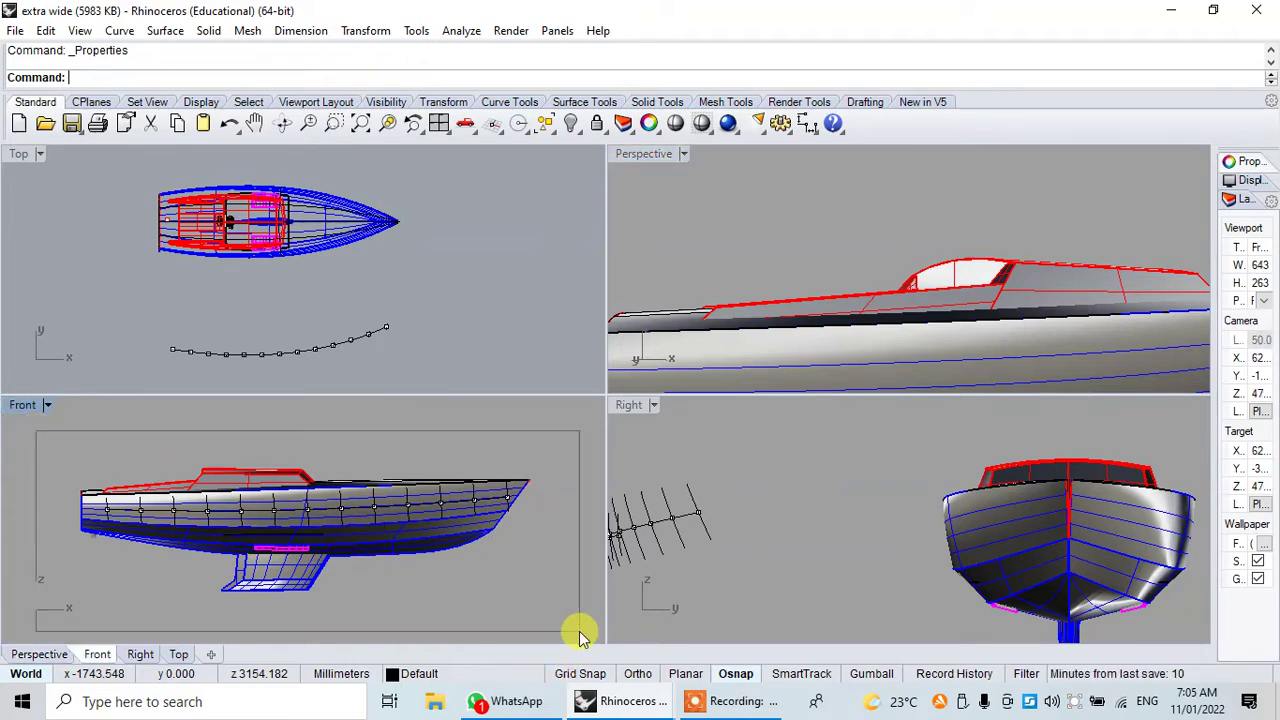
left_click_drag(577, 660, 578, 628)
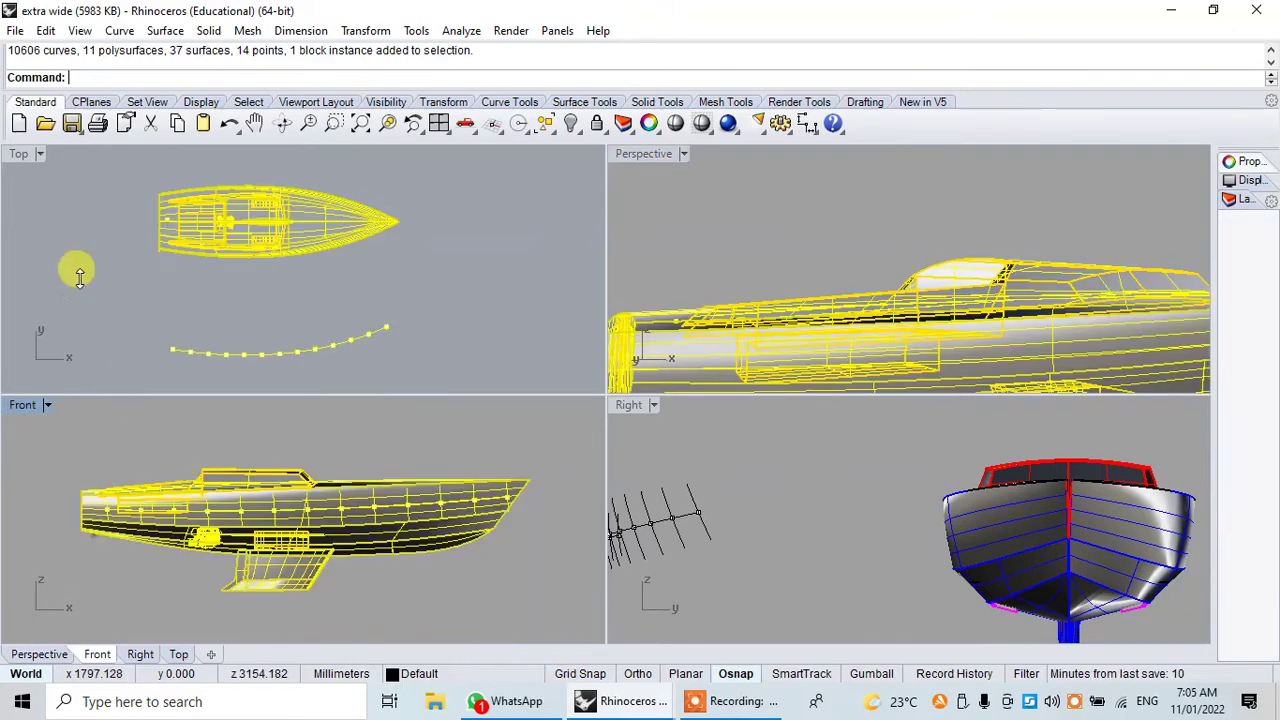
left_click(130, 32)
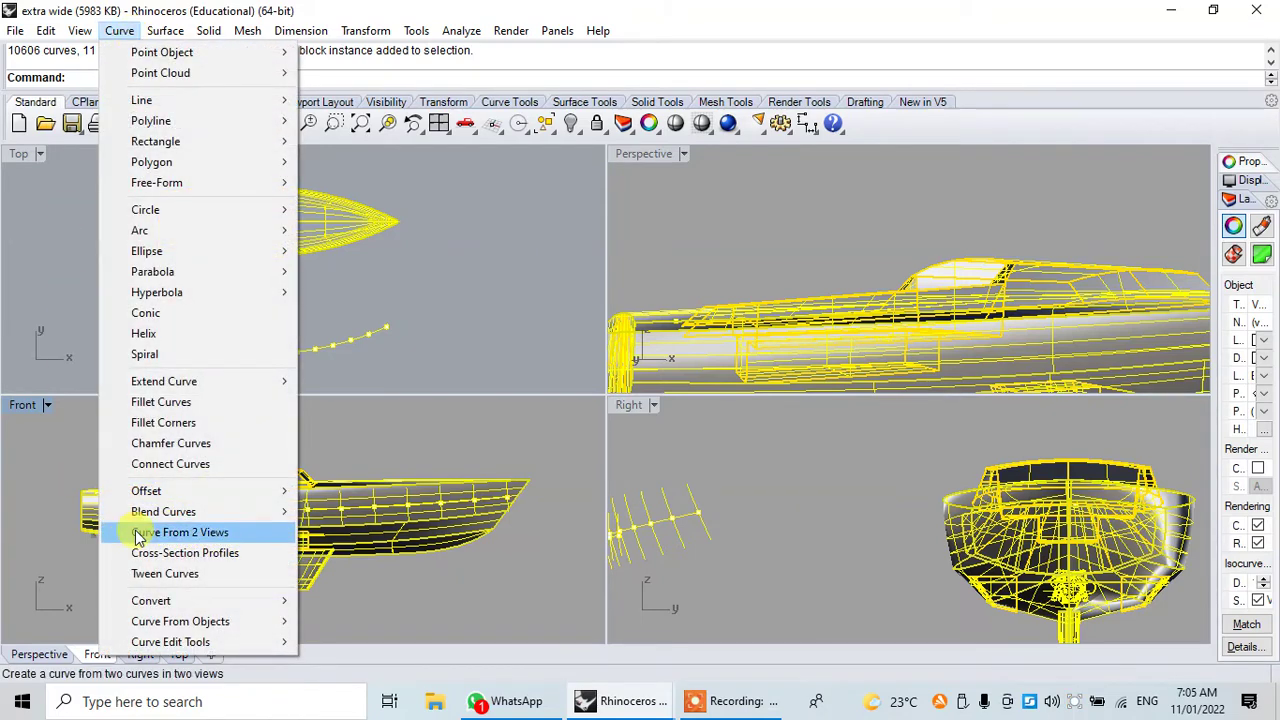
mouse_move(180, 621)
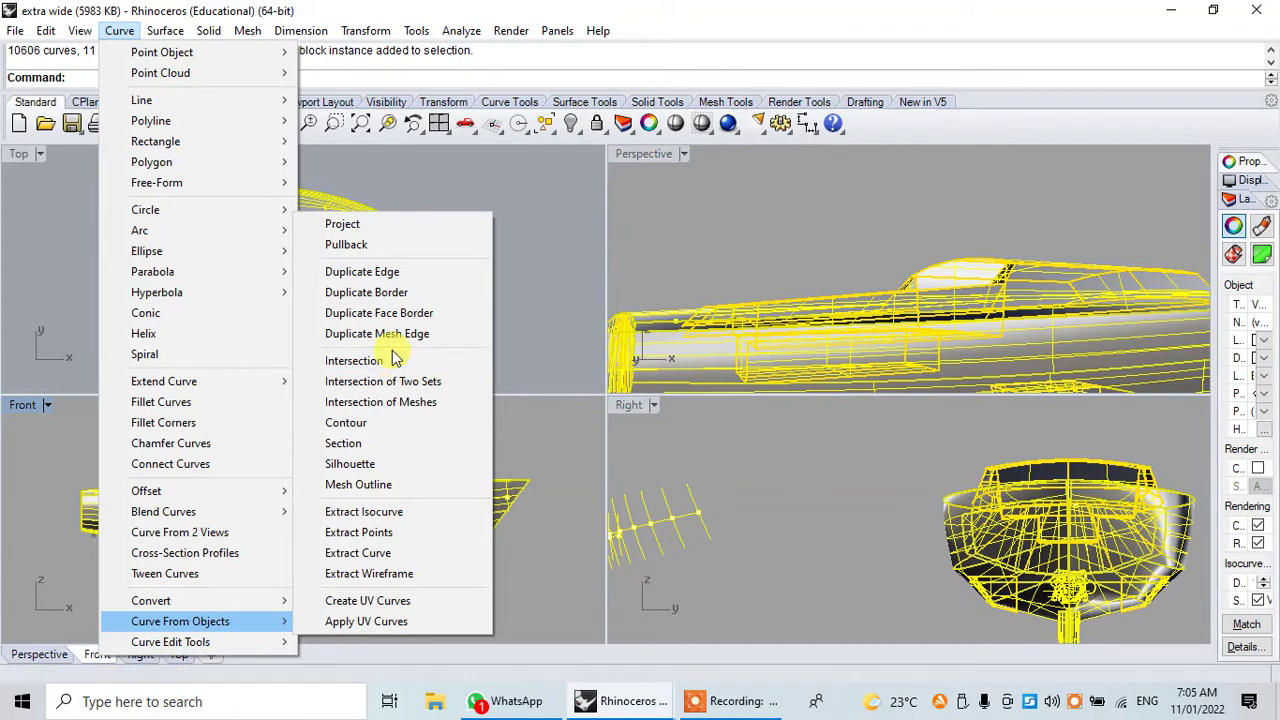
left_click(355, 422)
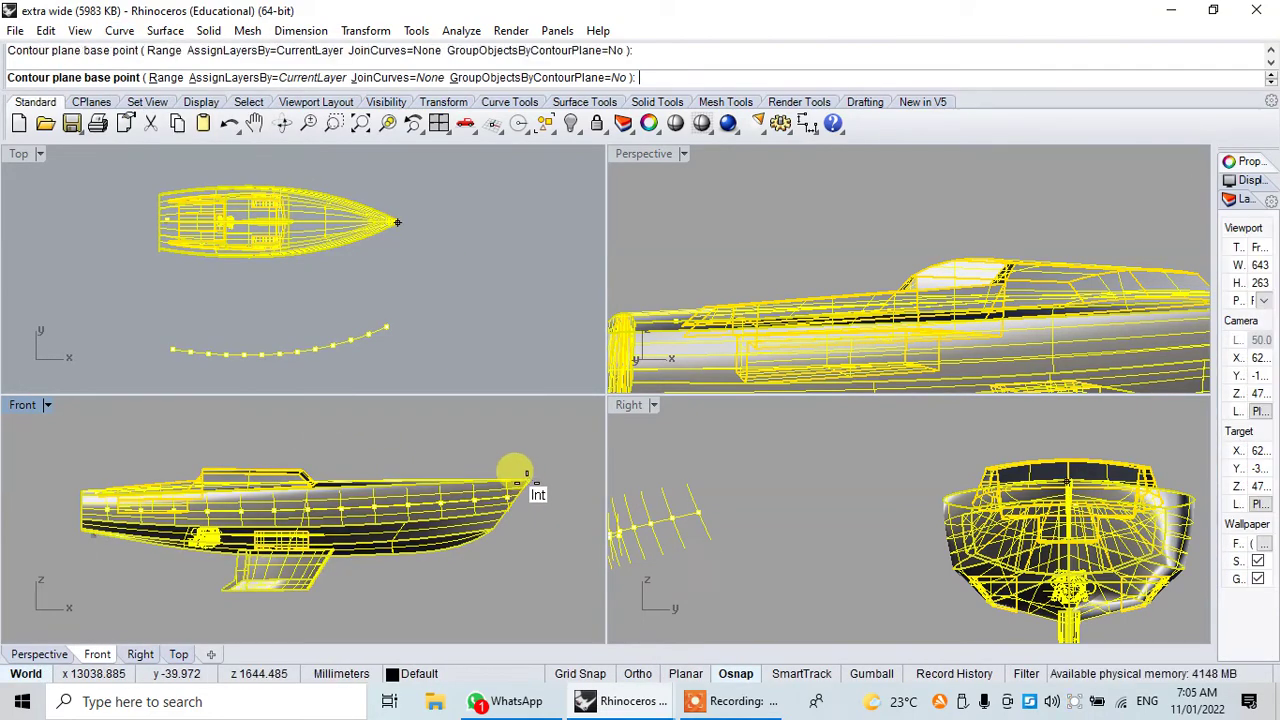
left_click(520, 483)
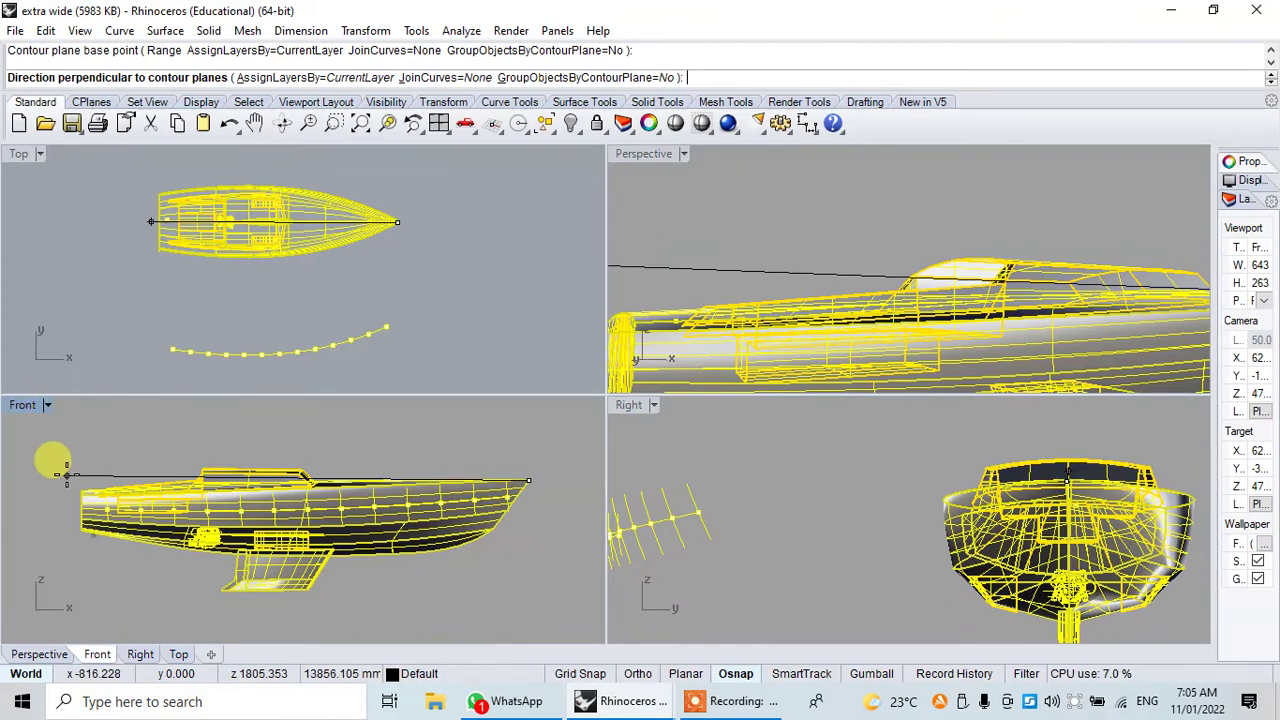
key("F8")
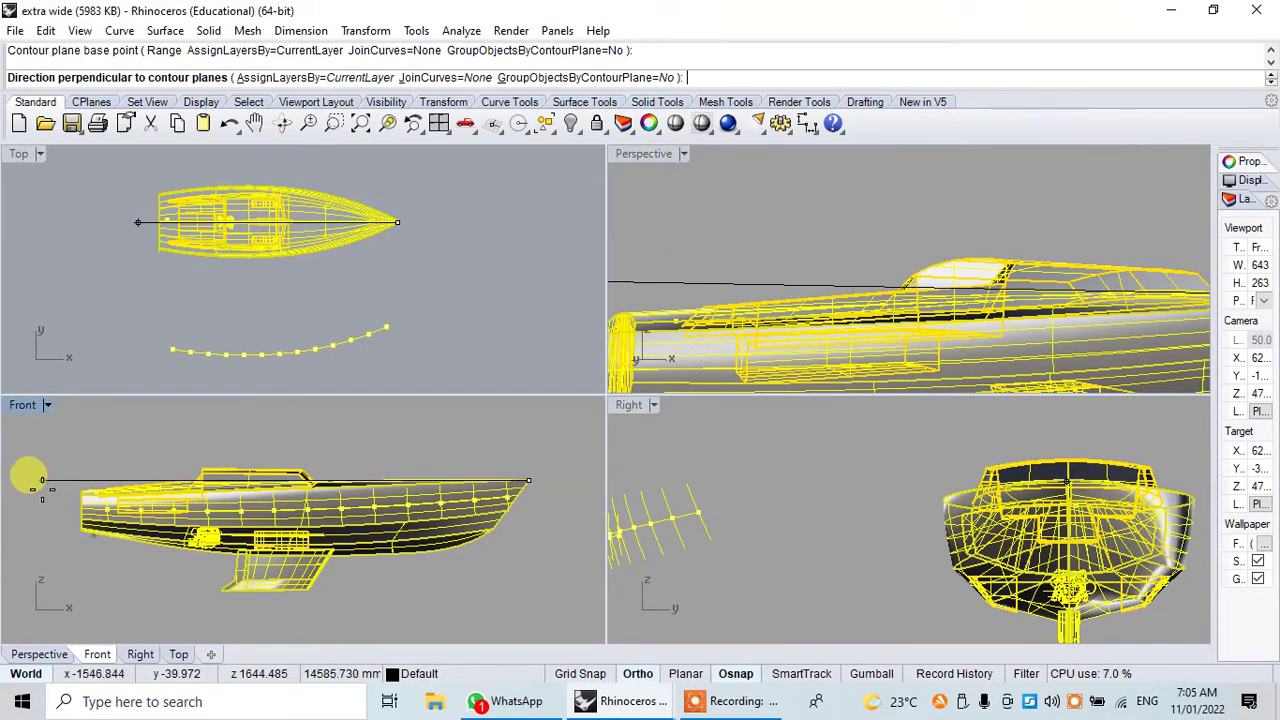
left_click(45, 488, "shift")
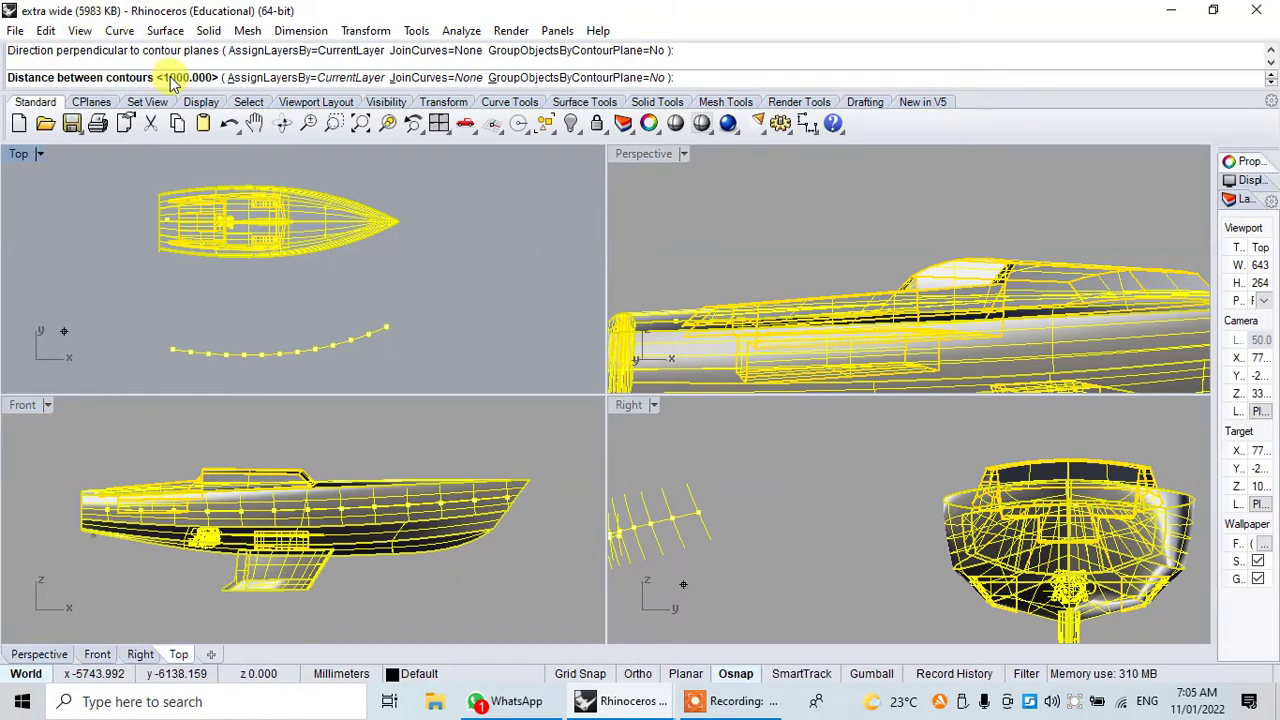
key("Return")
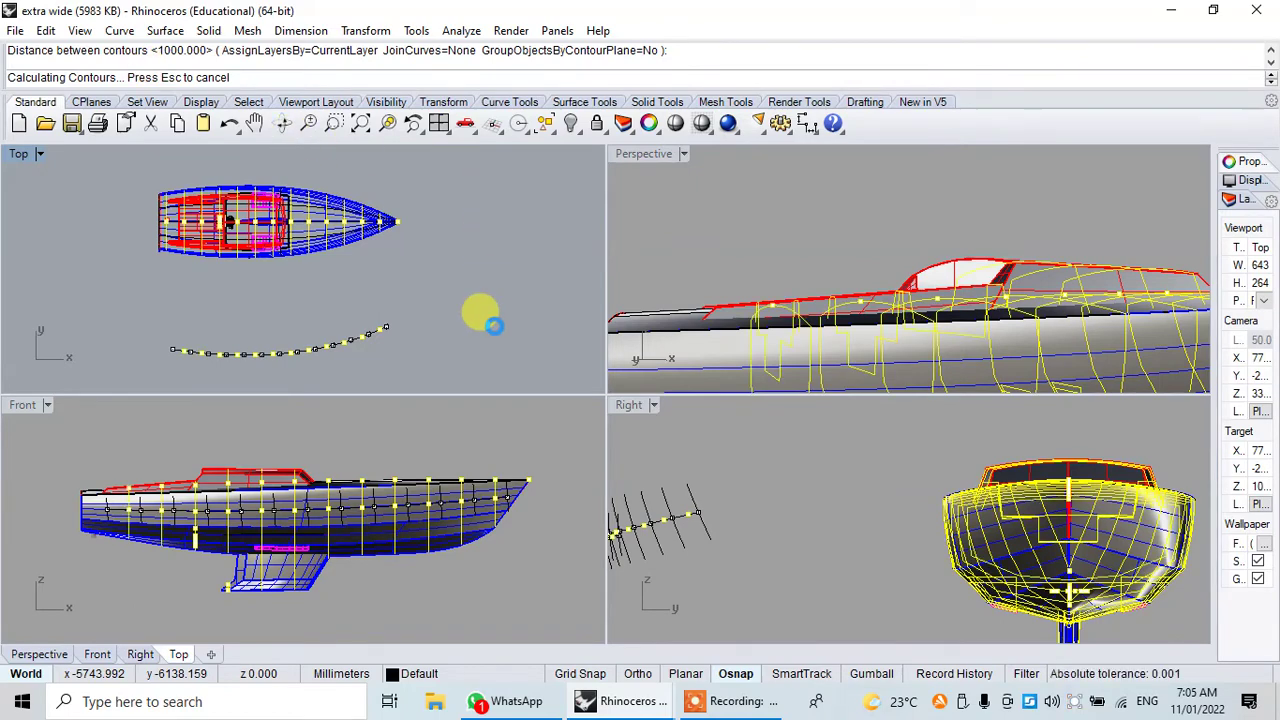
- In a maximized Right view, drag the contour sections off to the side of the hull
double_click(630, 404)
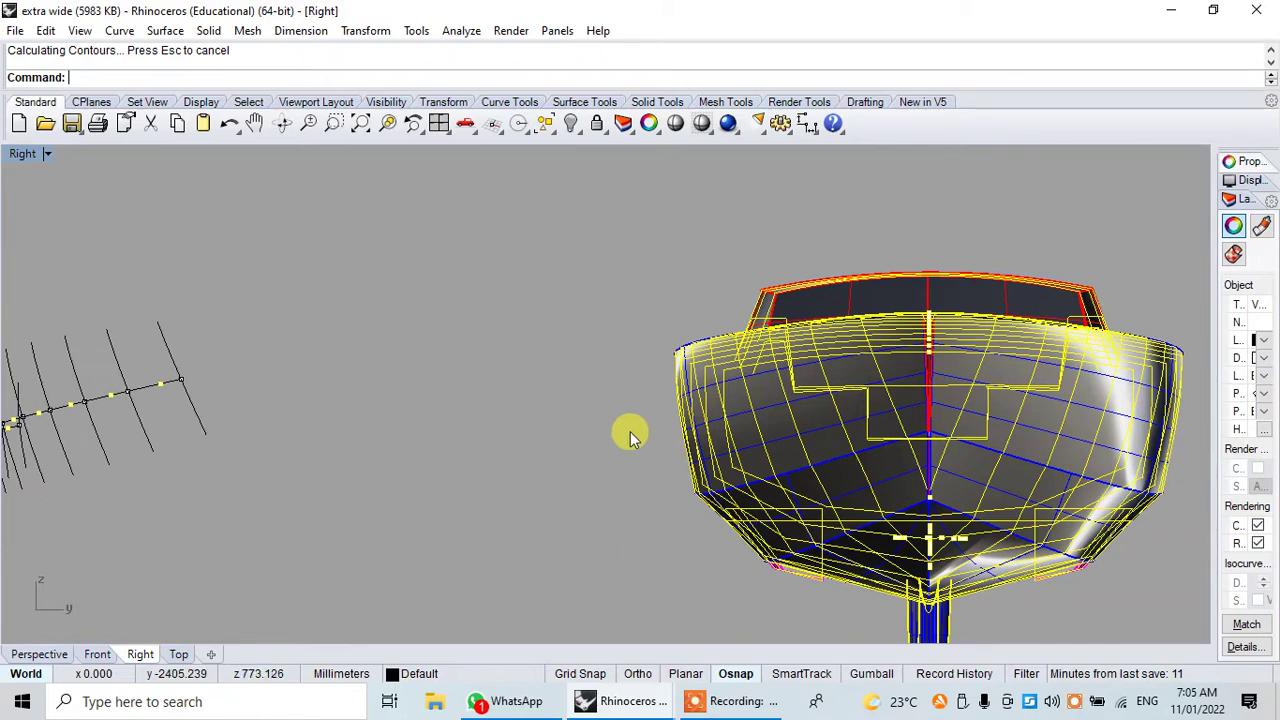
left_click_drag(737, 465, 4, 383, "shift")
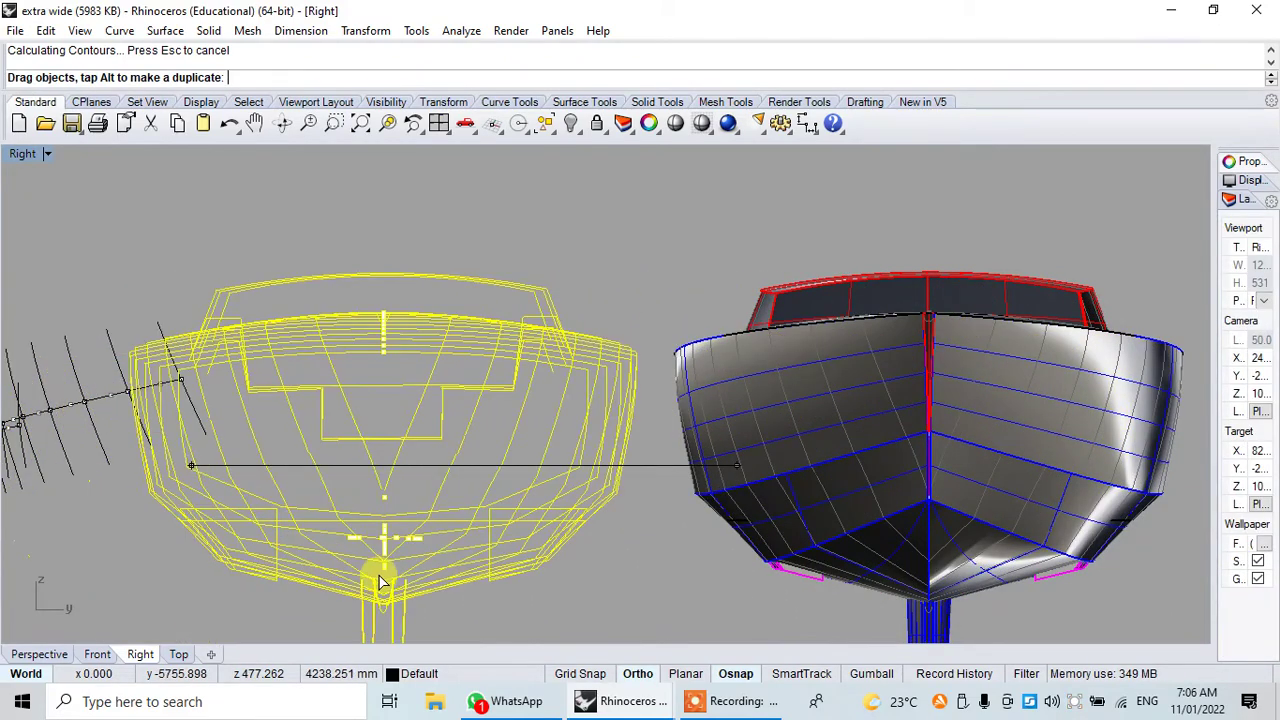
mouse_move(4, 383)
left_mouse_down()
mouse_move(222, 353)
mouse_move(194, 491)
left_mouse_up()
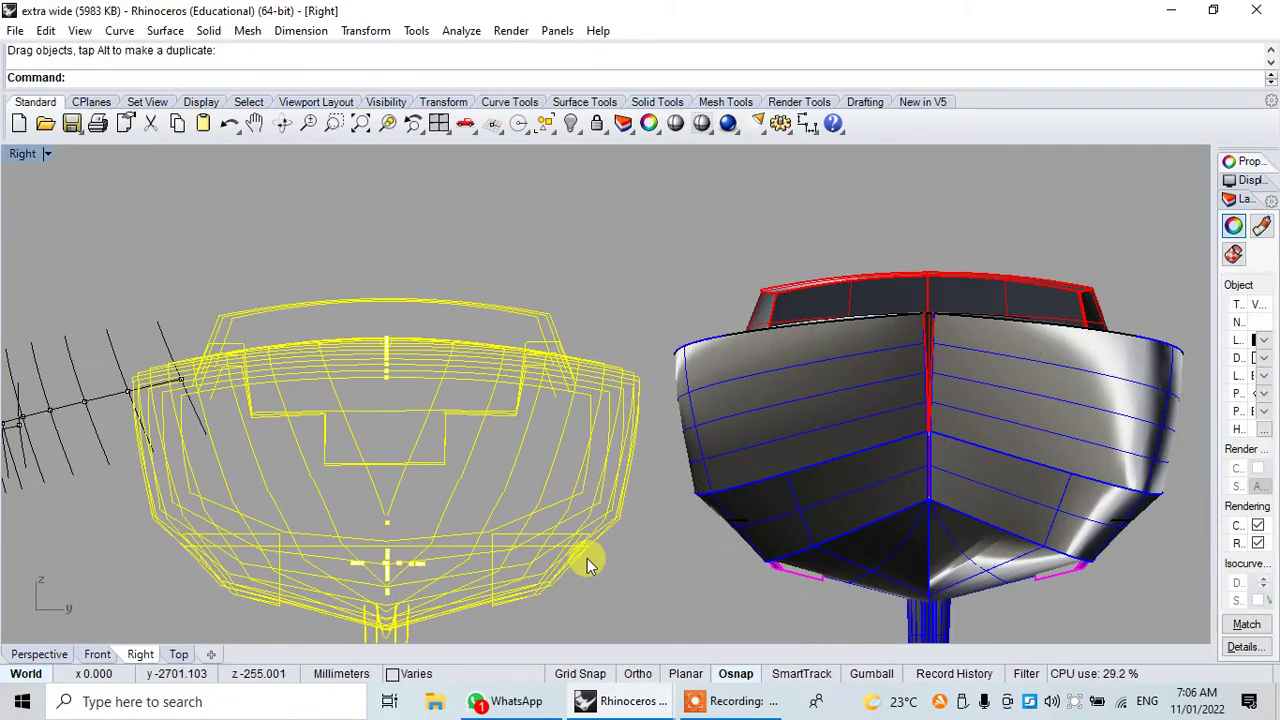
- Place a single point at the midpoint of one section curve, then return to four views
left_click(524, 434)
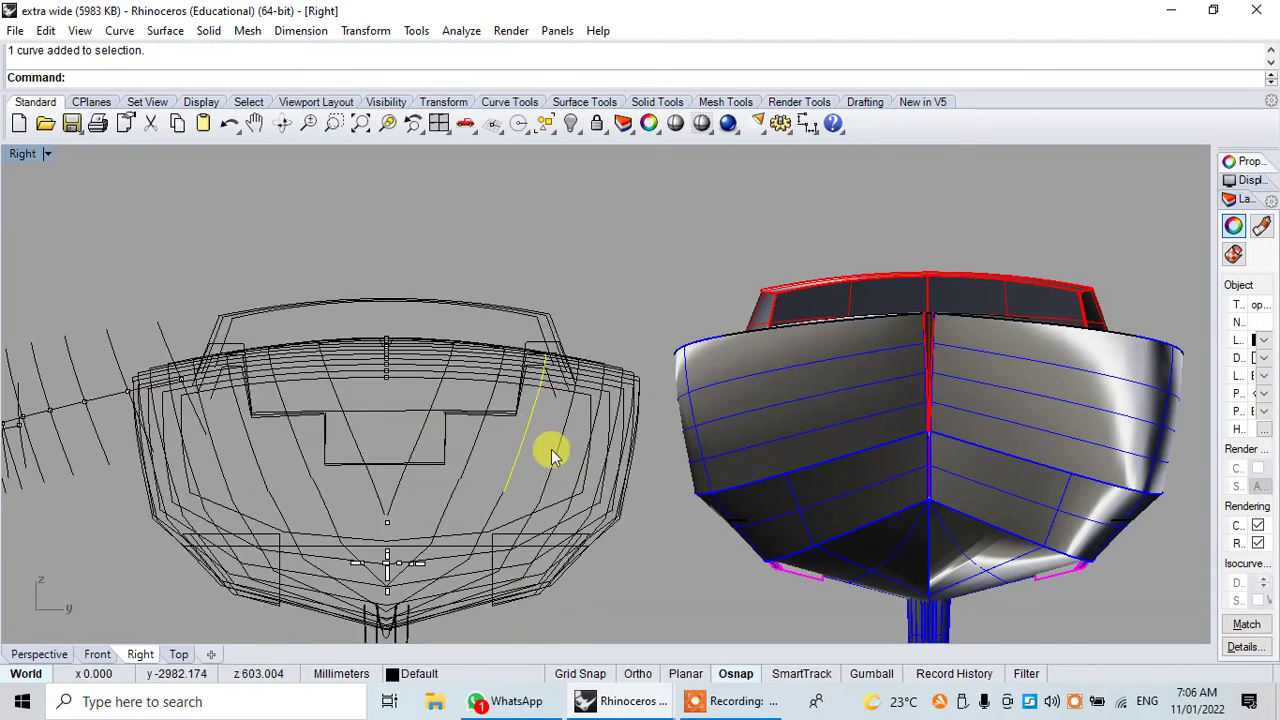
left_click(117, 33)
mouse_move(162, 52)
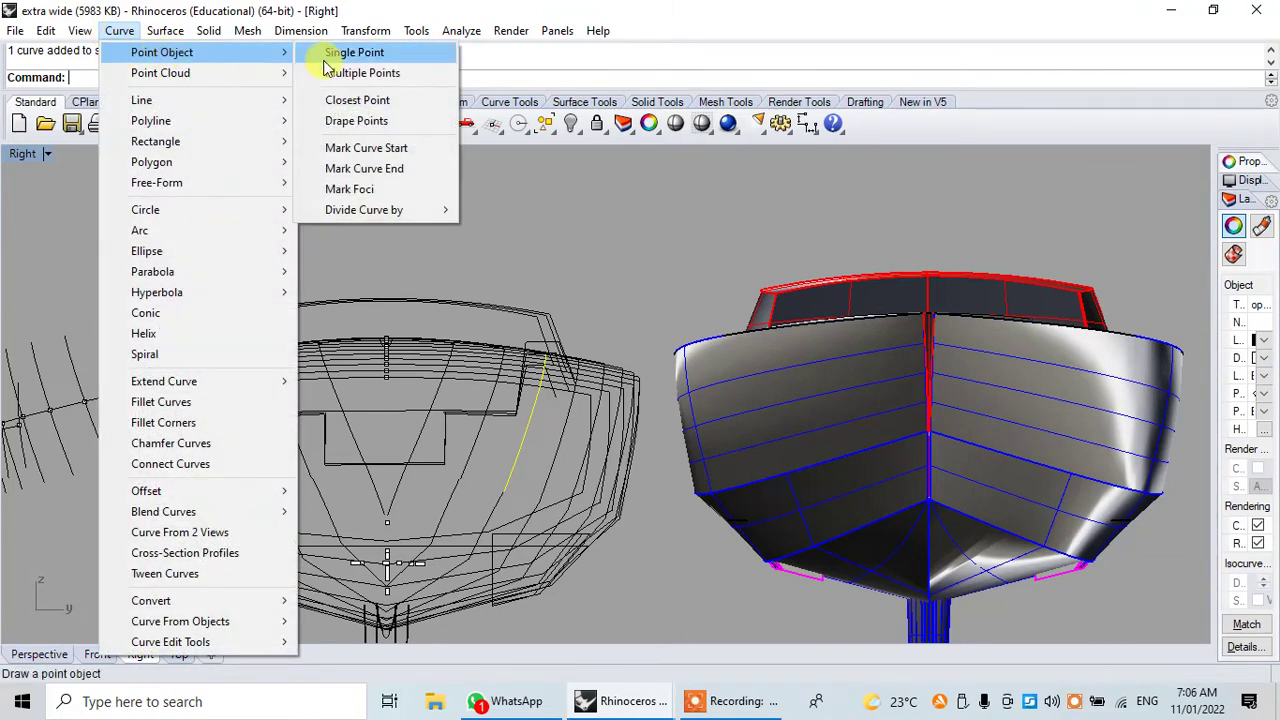
left_click(325, 58)
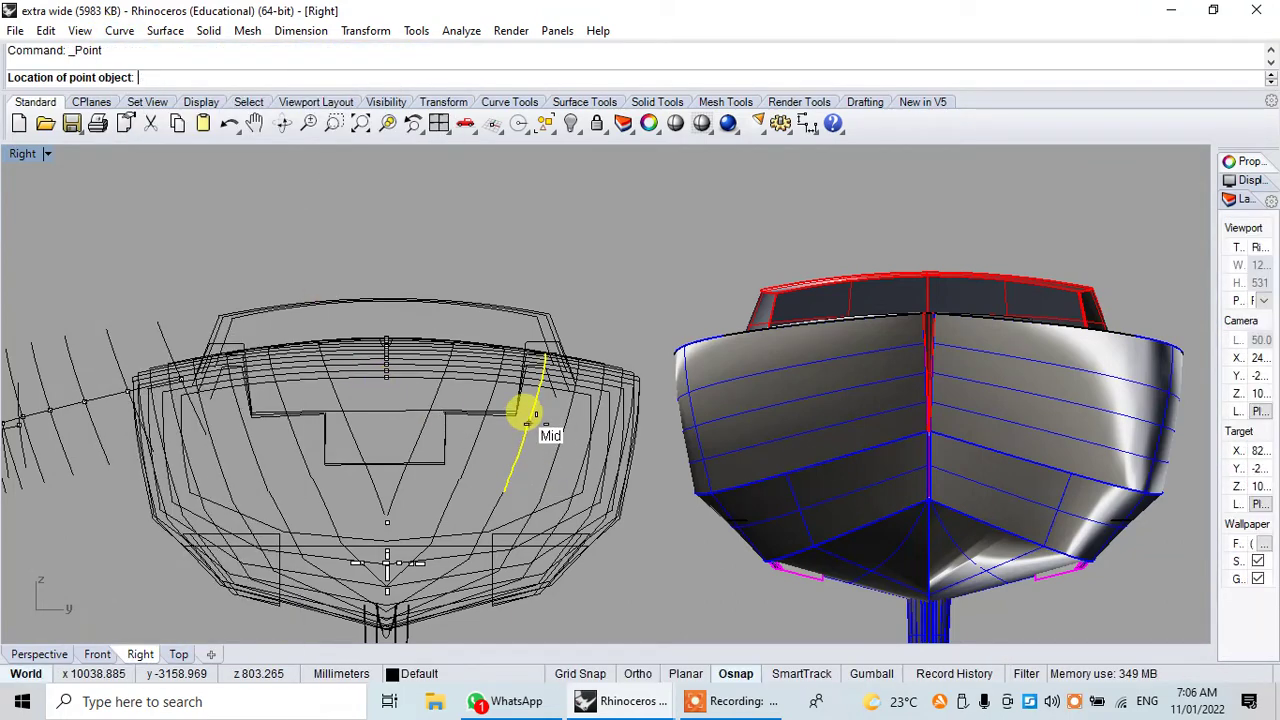
left_click(535, 427)
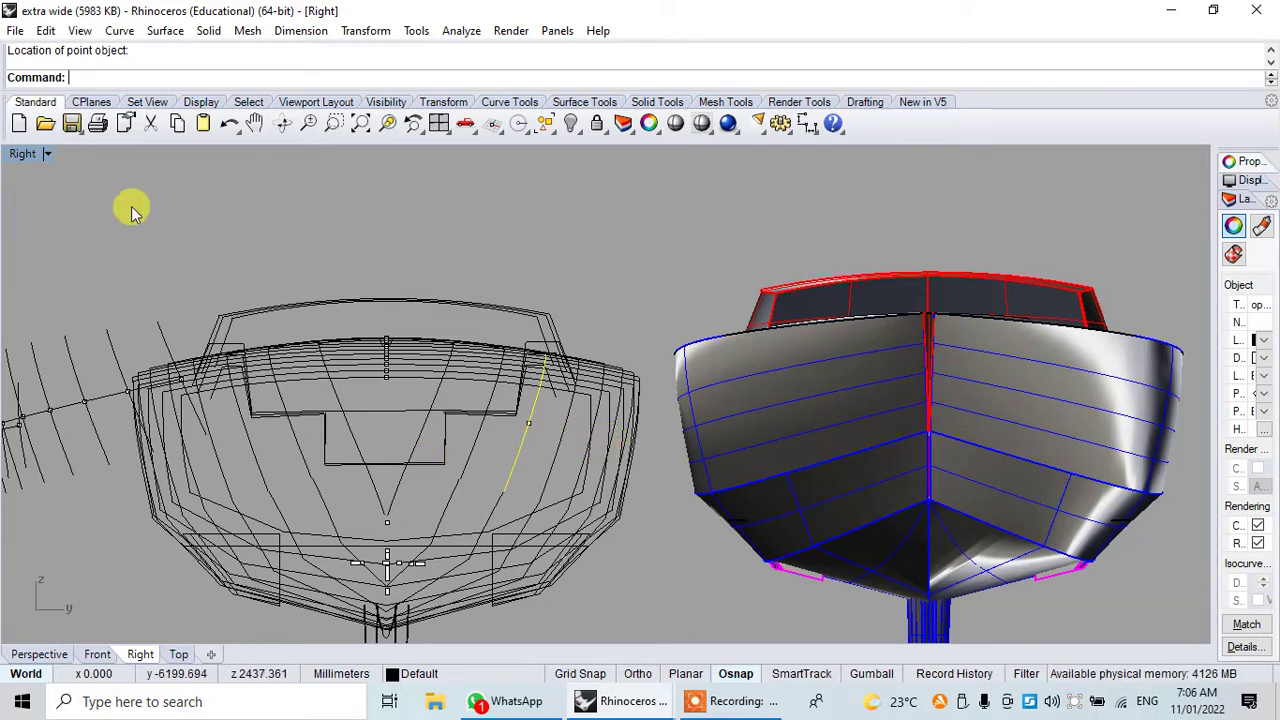
double_click(17, 155)
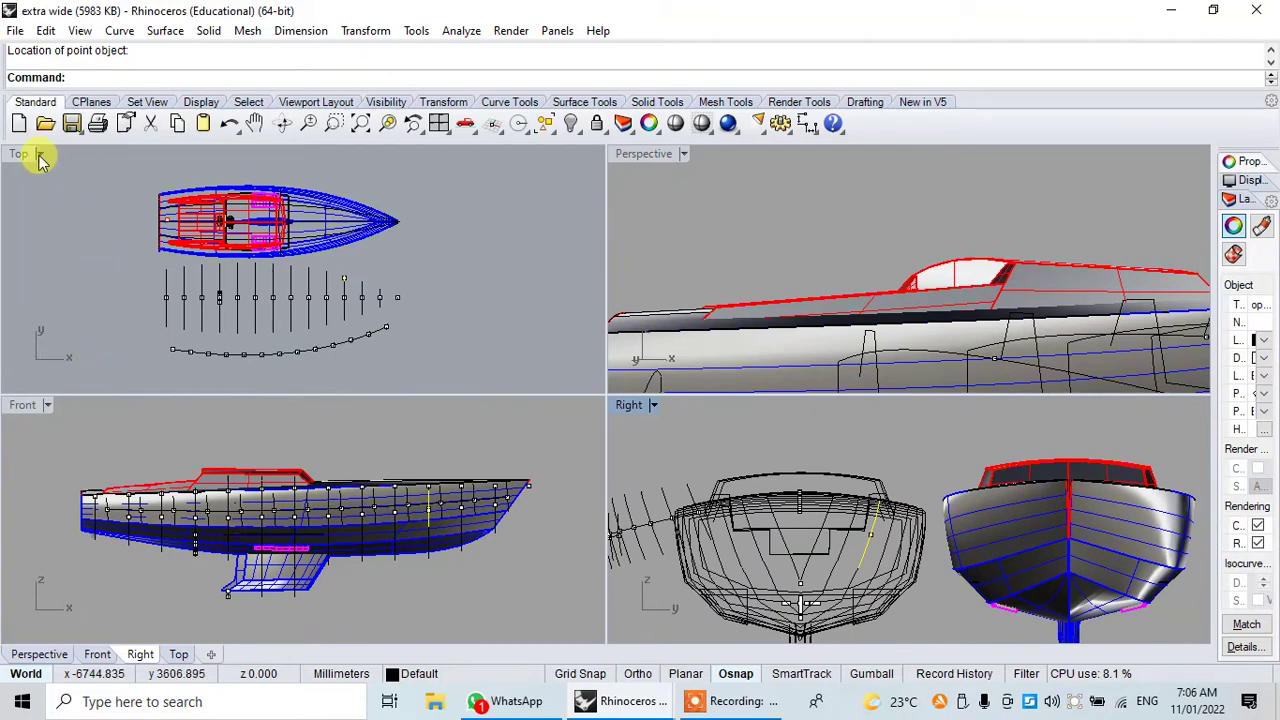
- In a maximized Top view, window-select and delete the 56 helper points and 135 upper curves
left_click(24, 158)
double_click(24, 158)
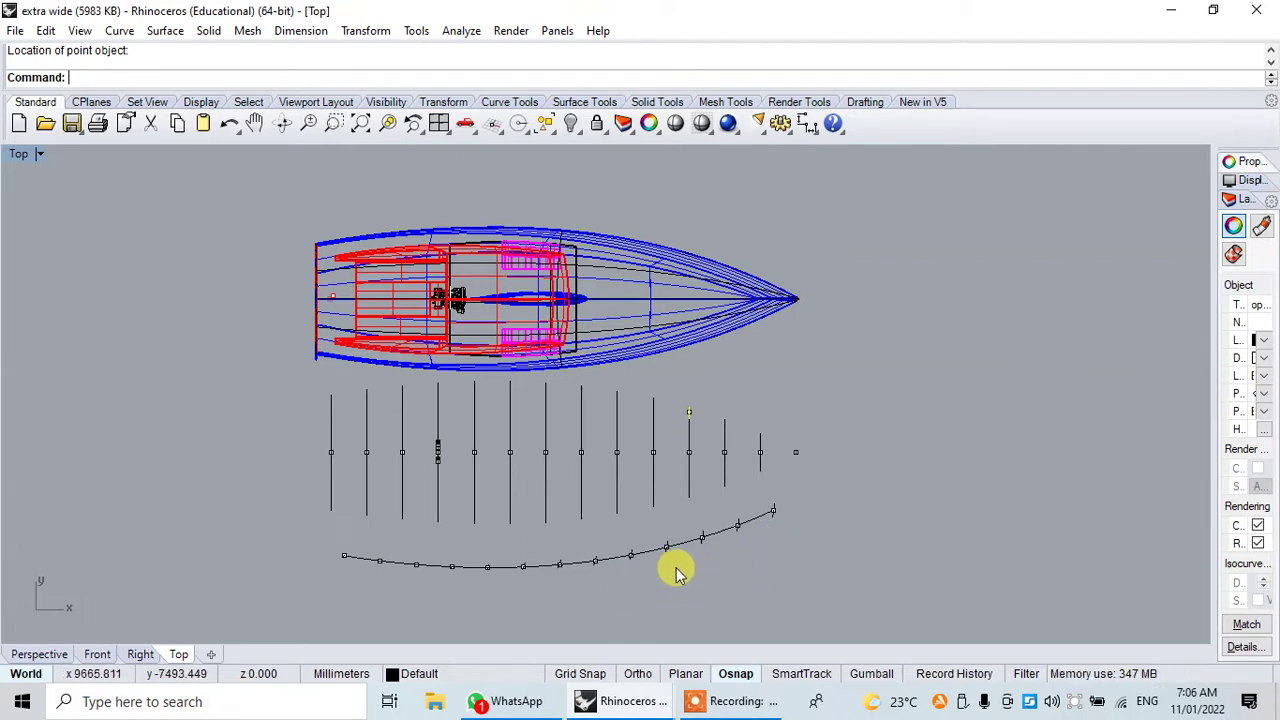
right_click_drag(700, 571, 690, 487)
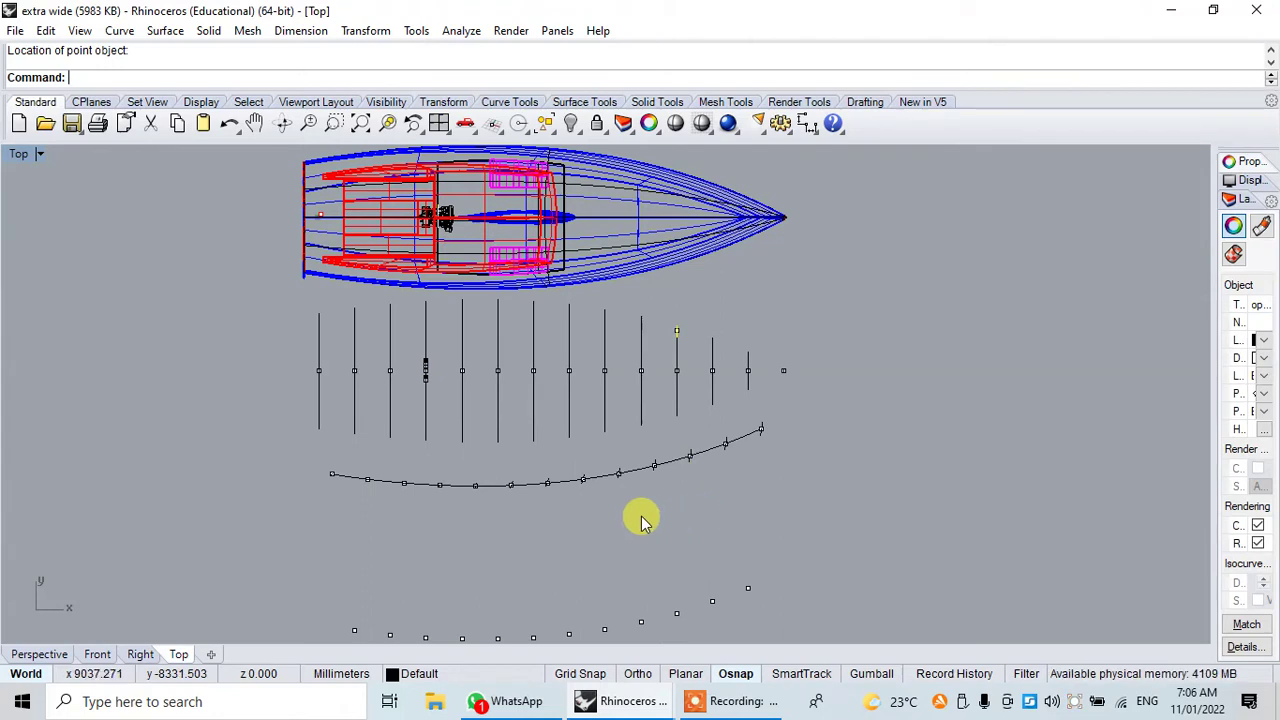
mouse_move(222, 297)
left_mouse_down()
mouse_move(959, 448)
mouse_move(960, 377)
left_mouse_up()
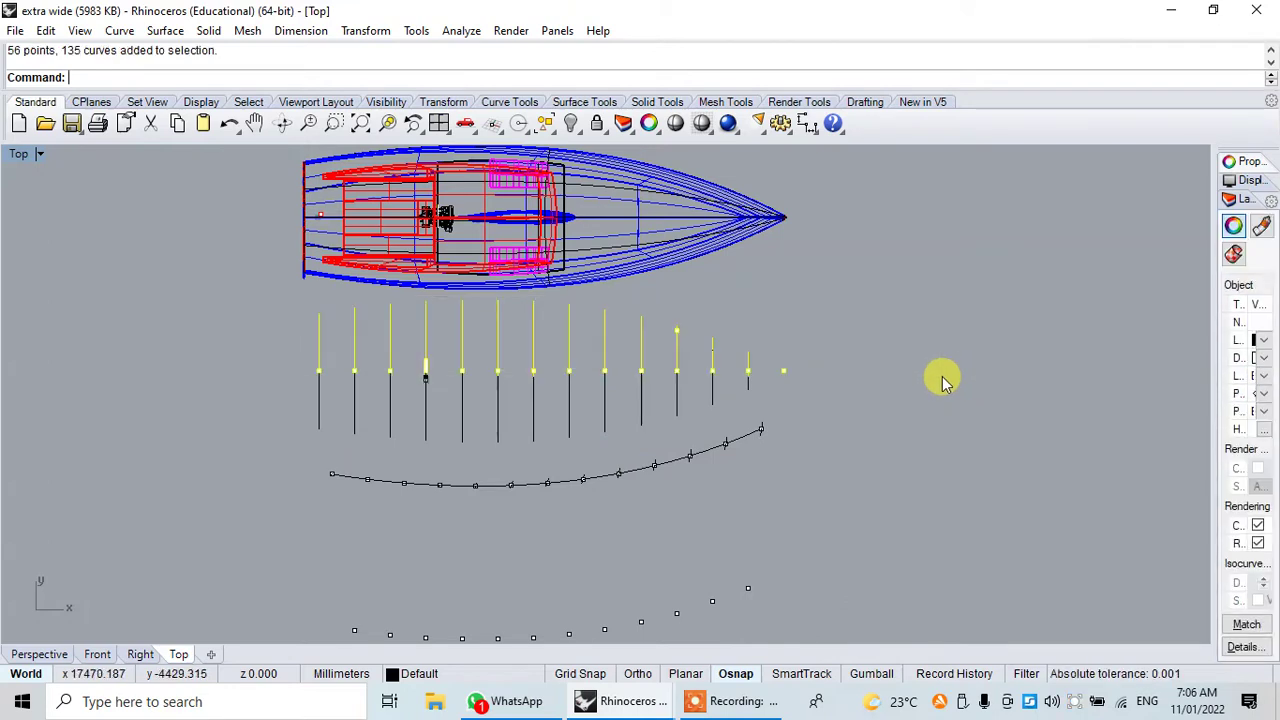
key("Delete")
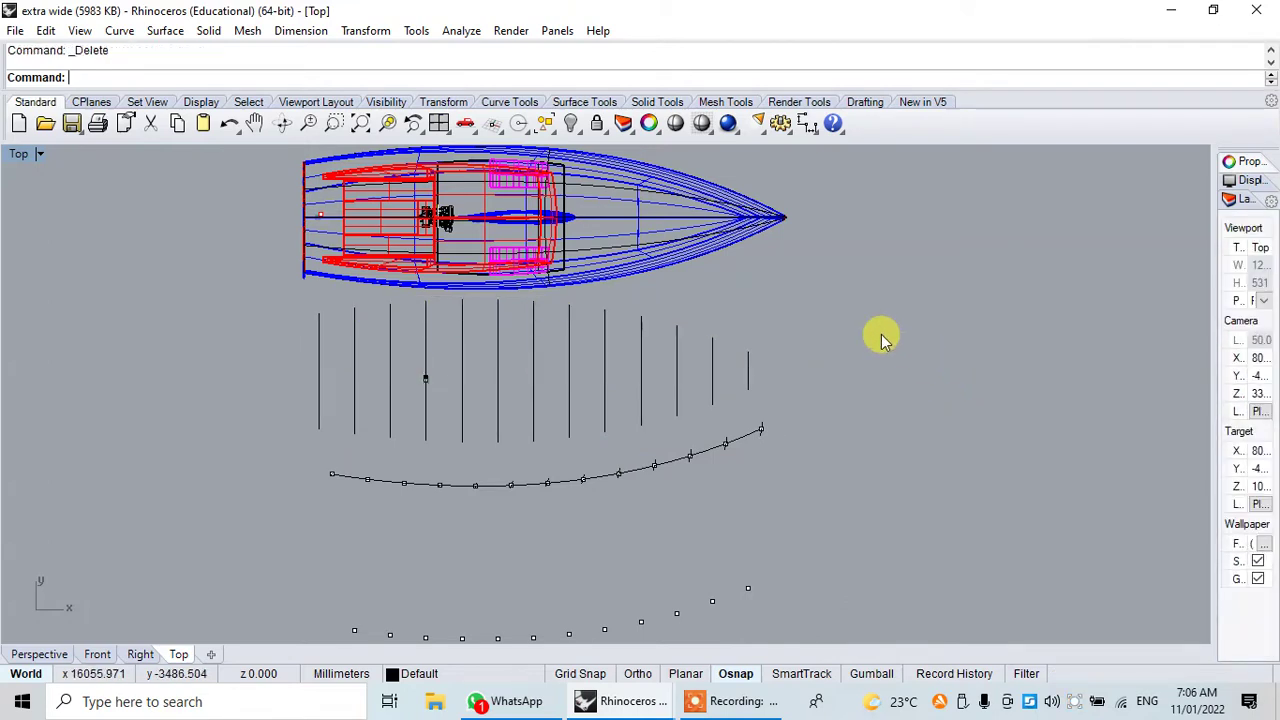
left_click(641, 467)
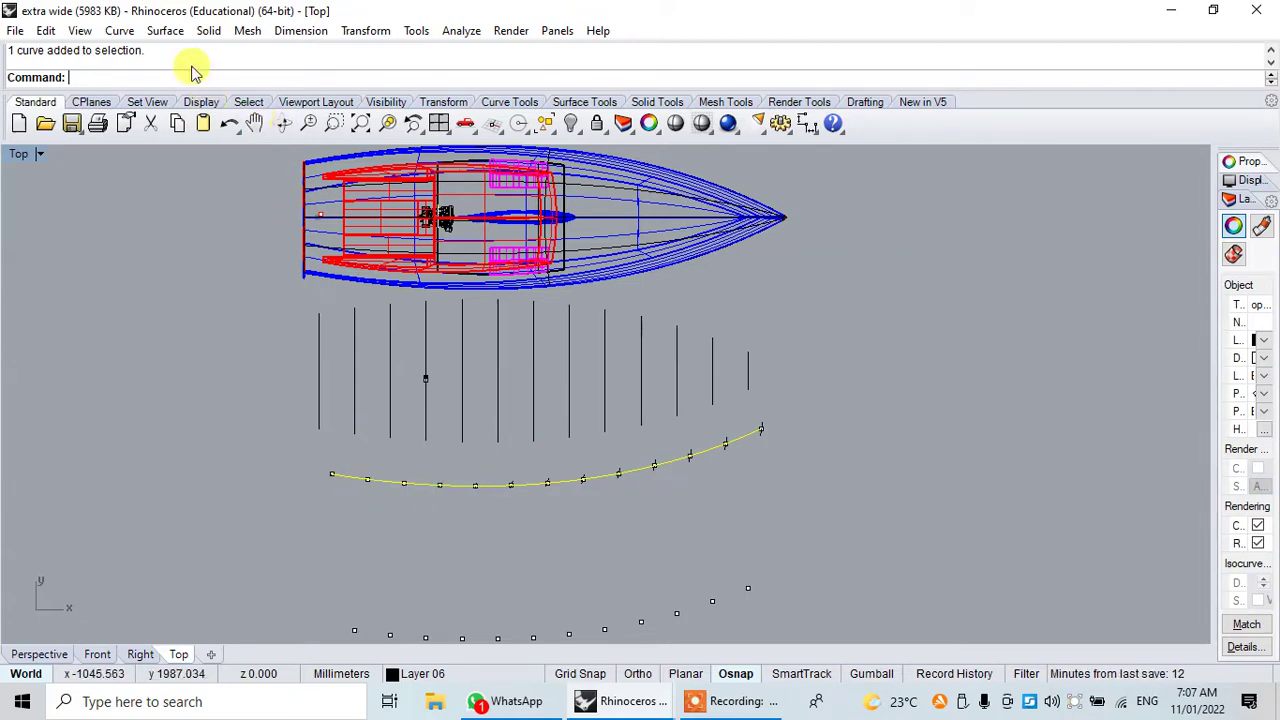
left_click(120, 31)
mouse_move(141, 100)
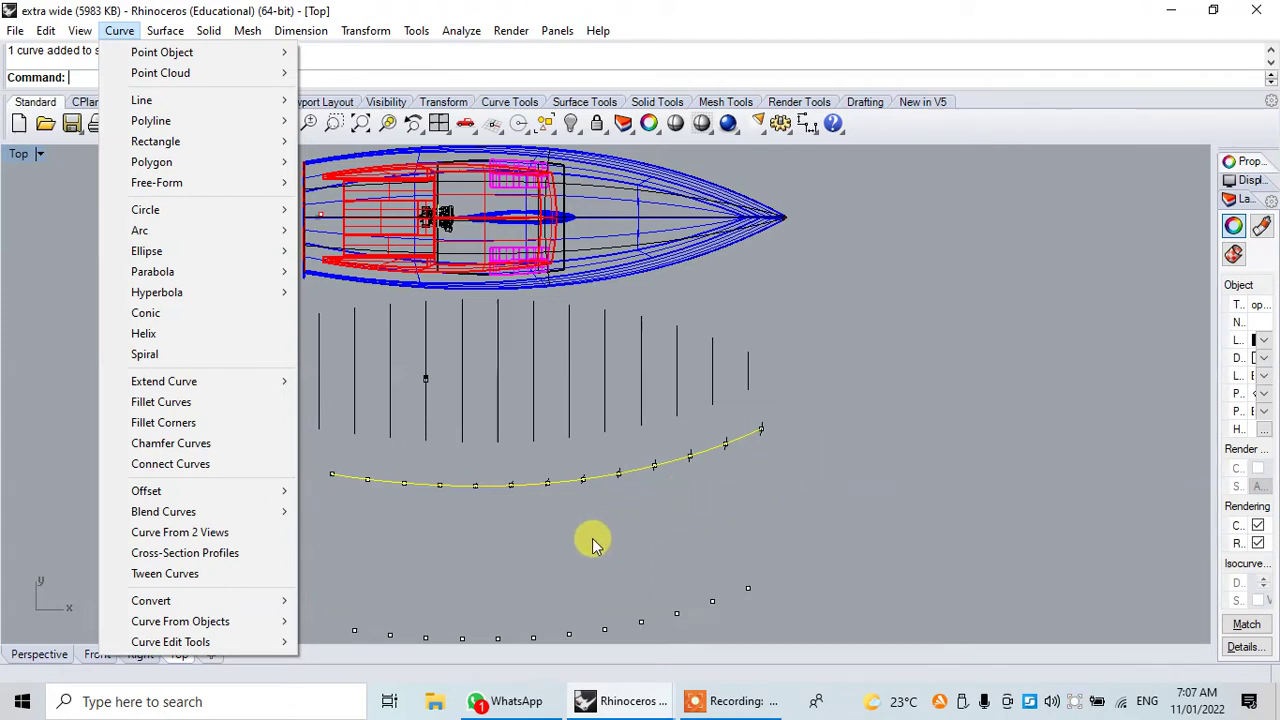
left_click(827, 537)
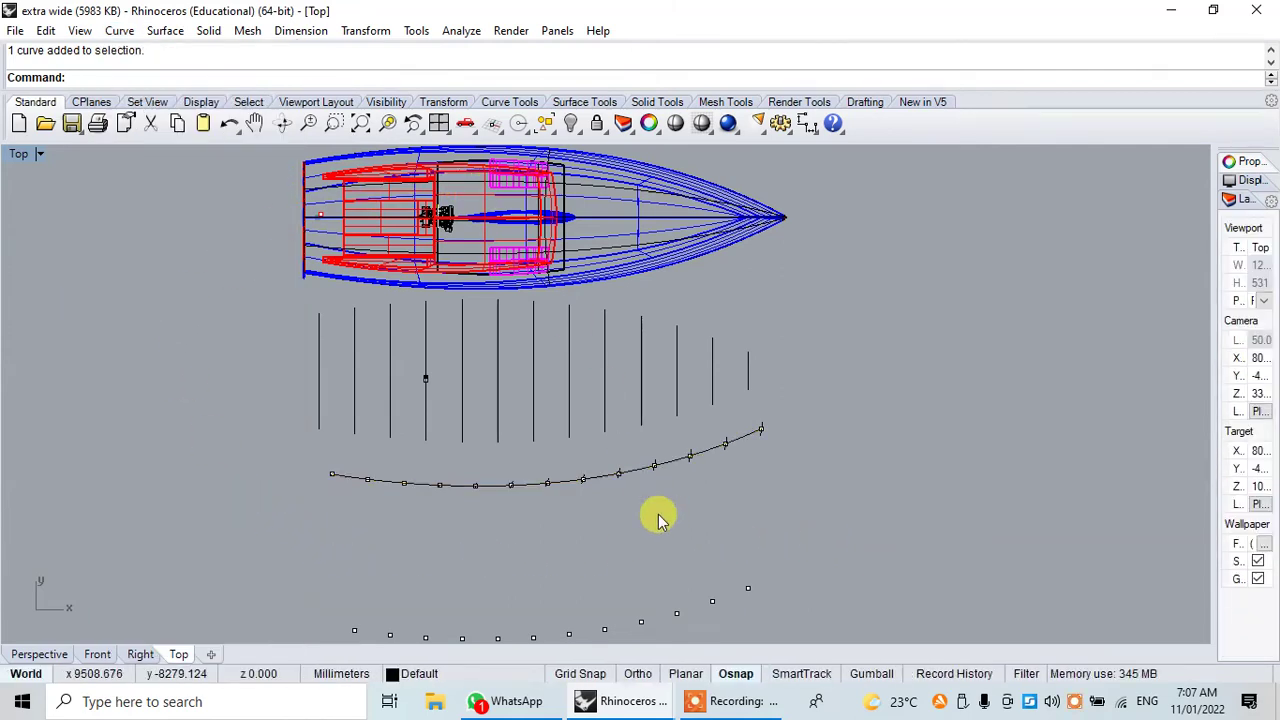
- Turn on the curvature graph for the long midpoint curve and select its display scale value
left_click(673, 465)
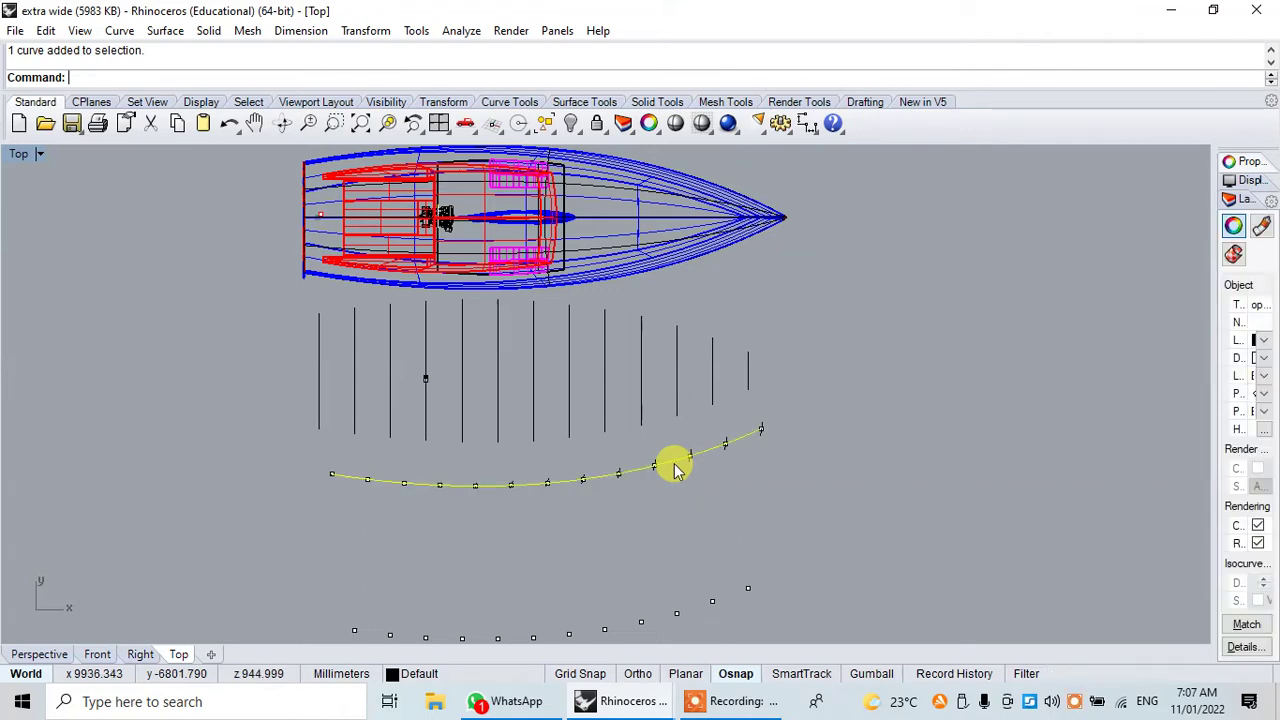
left_click(462, 34)
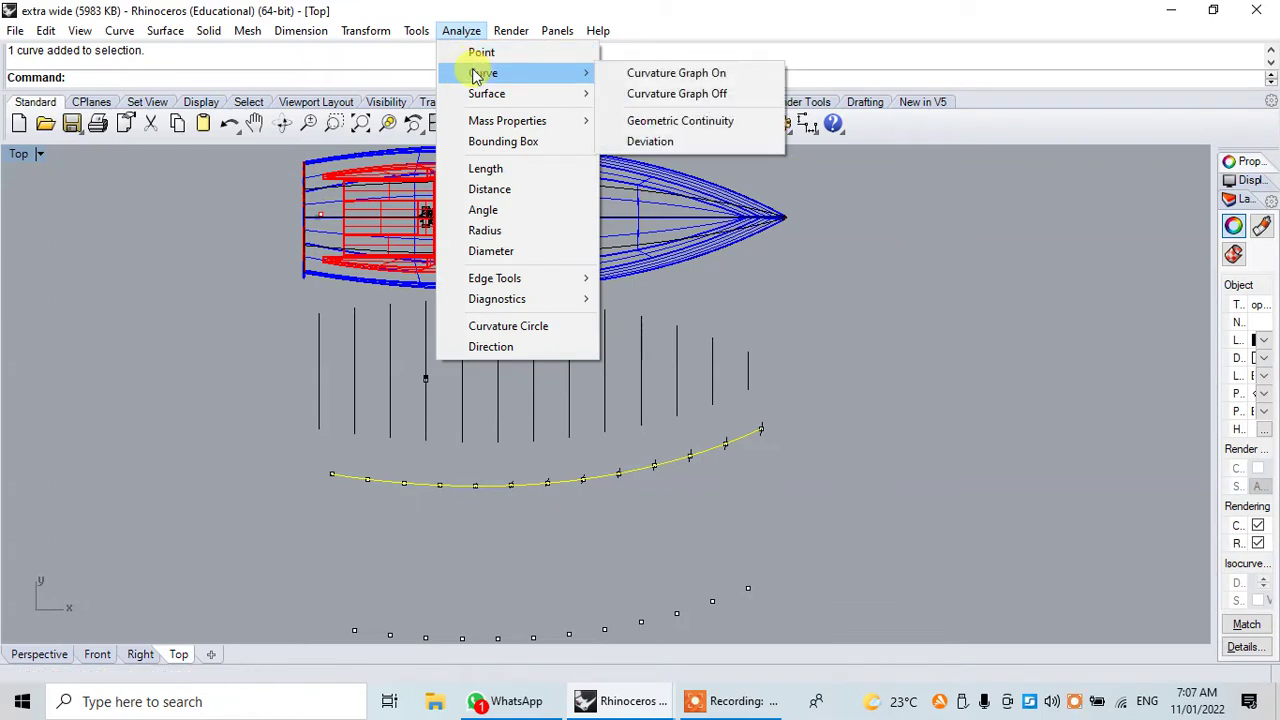
mouse_move(483, 73)
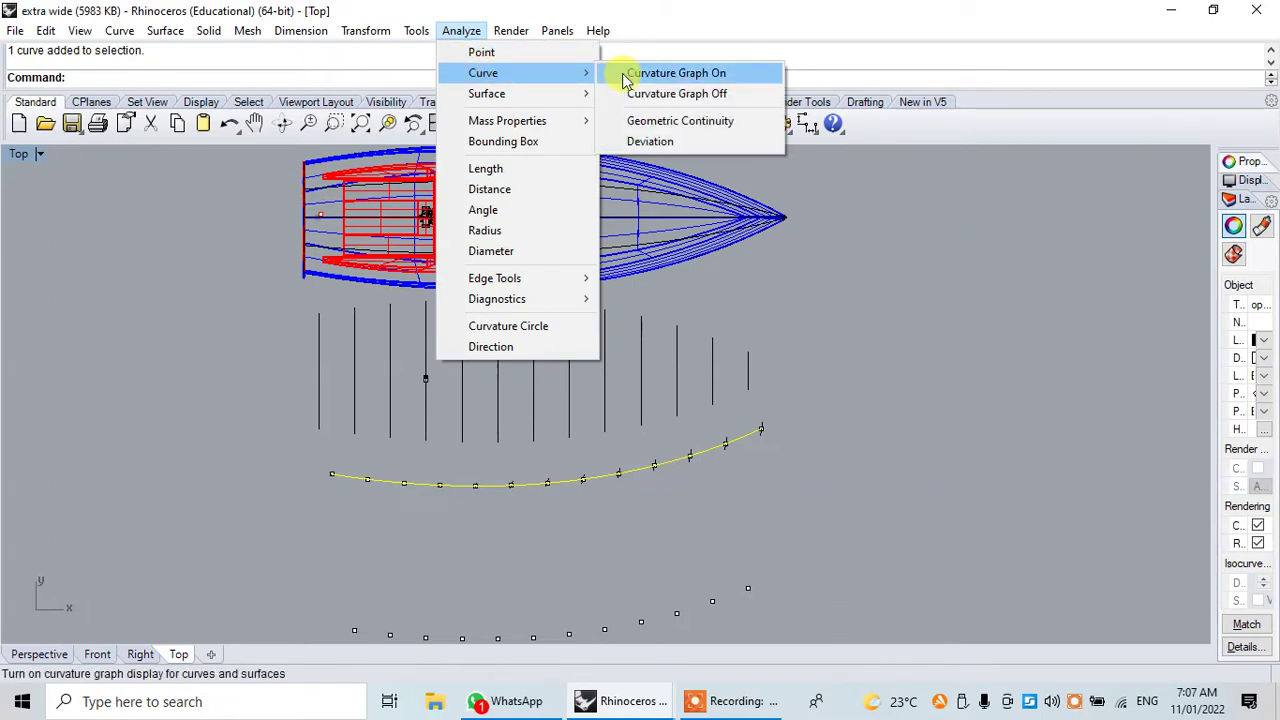
left_click(626, 78)
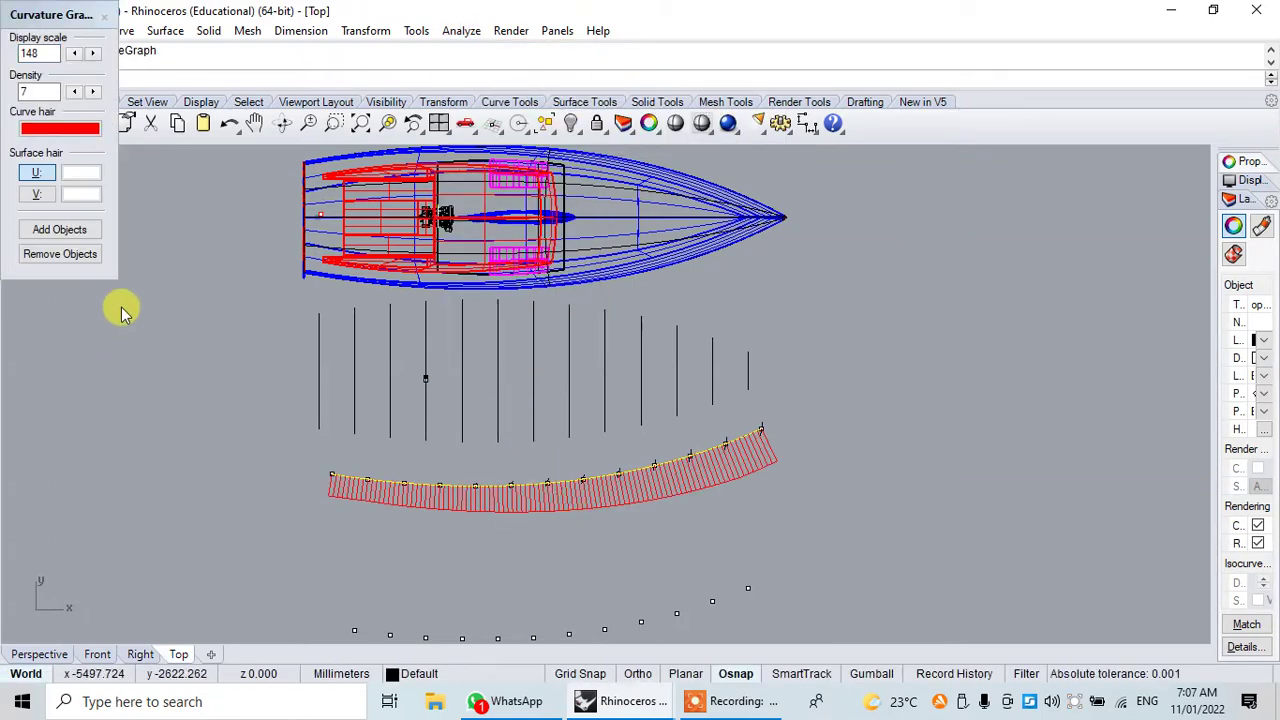
double_click(51, 56)
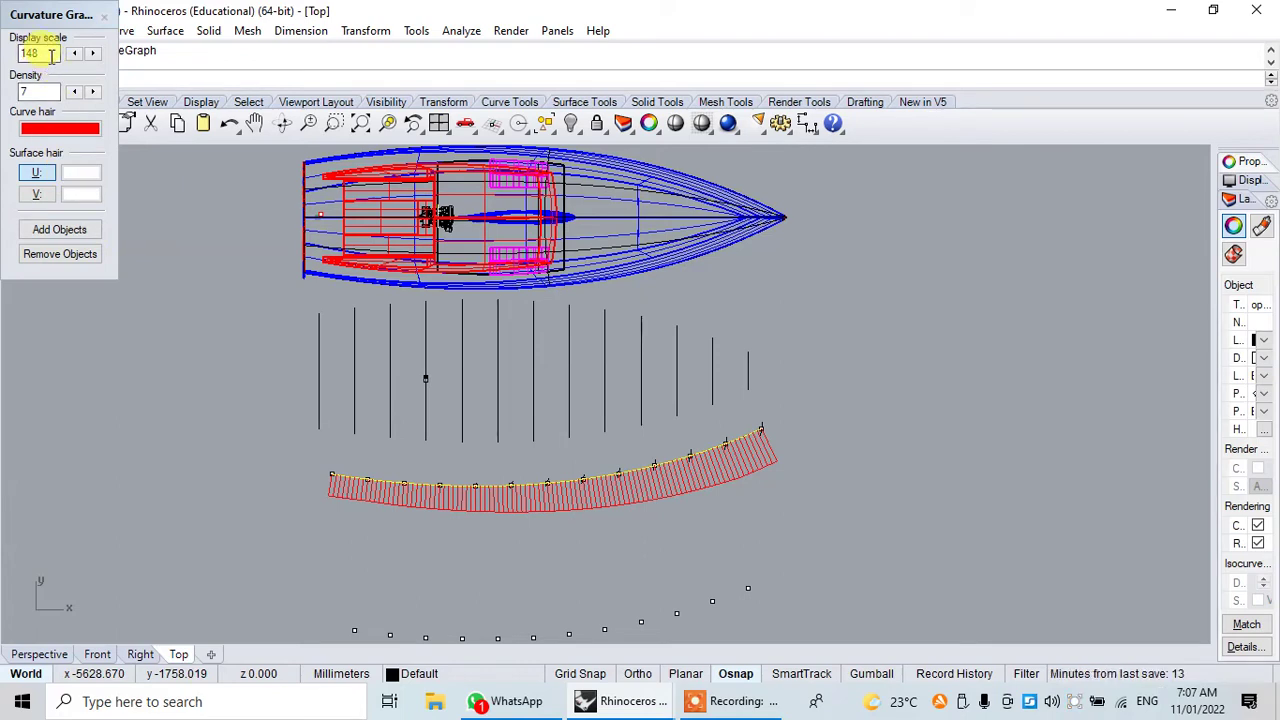
scroll(529, 561, "up", 2)
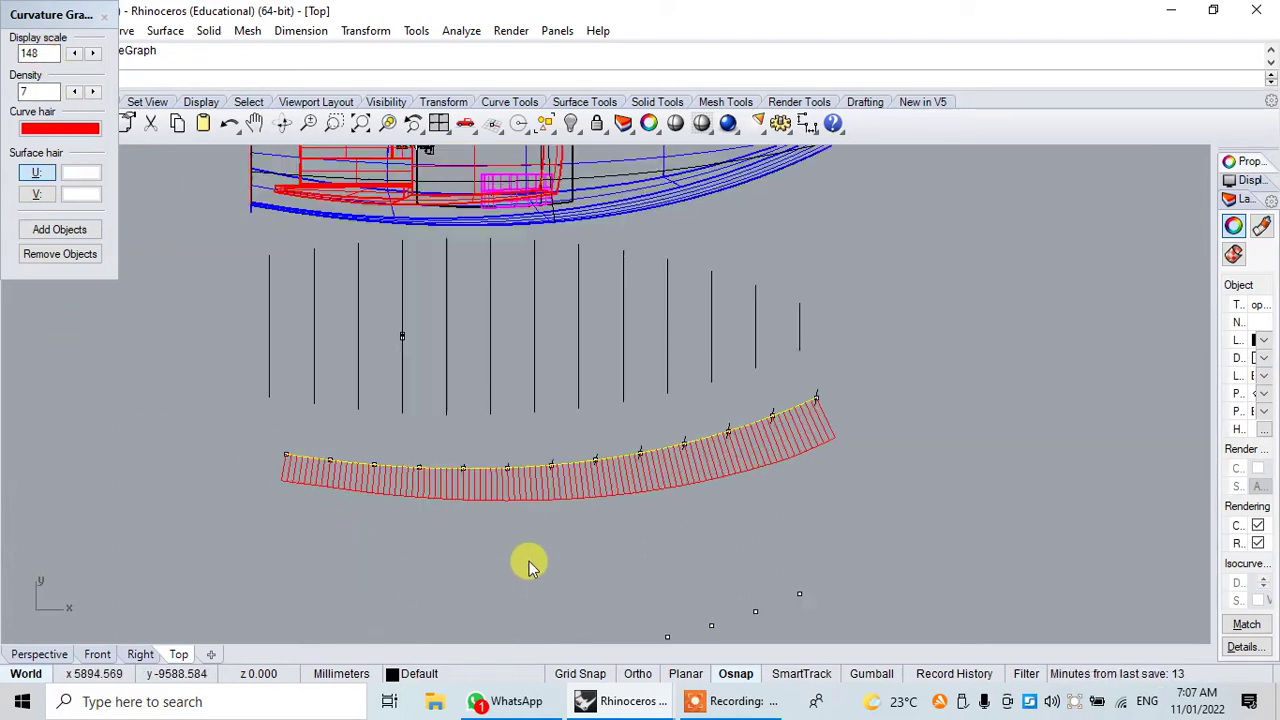
scroll(544, 565, "up", 2)
- Centre the curve and its graph, deselect it, and dock the Curvature Graph panel on the right
right_click_drag(553, 565, 626, 546)
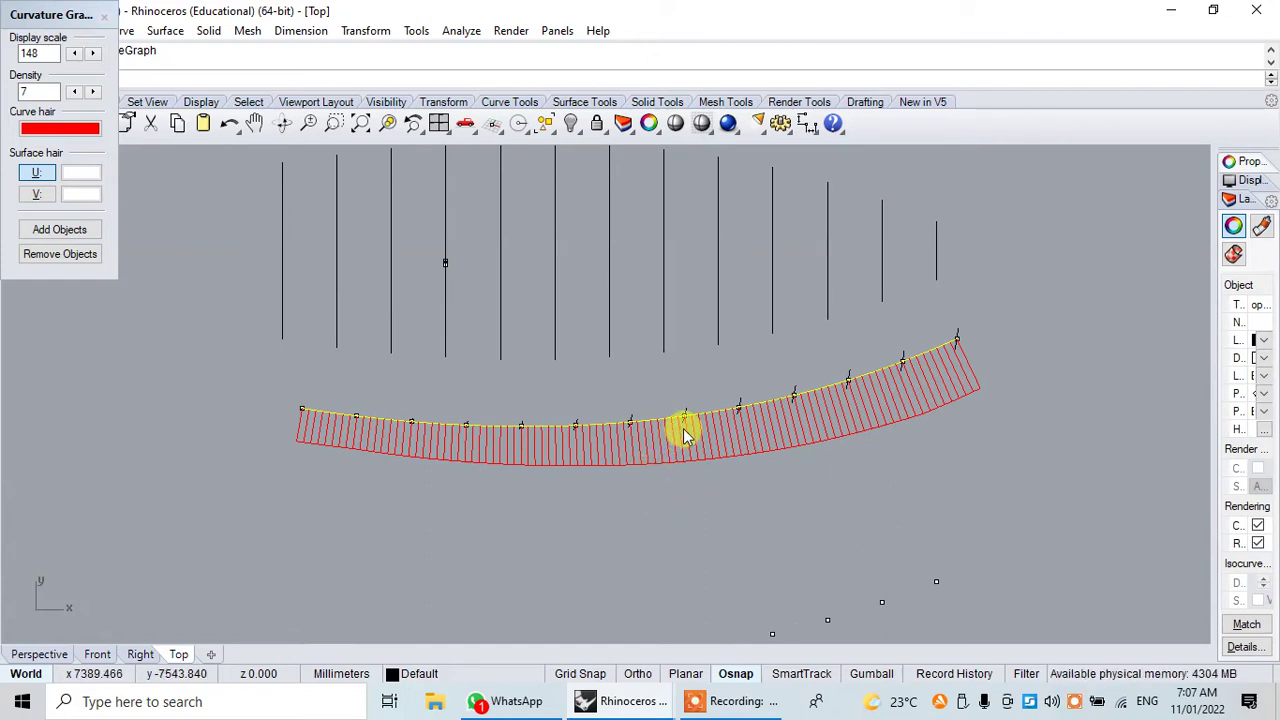
left_click(115, 365)
left_click_drag(88, 14, 1200, 120)
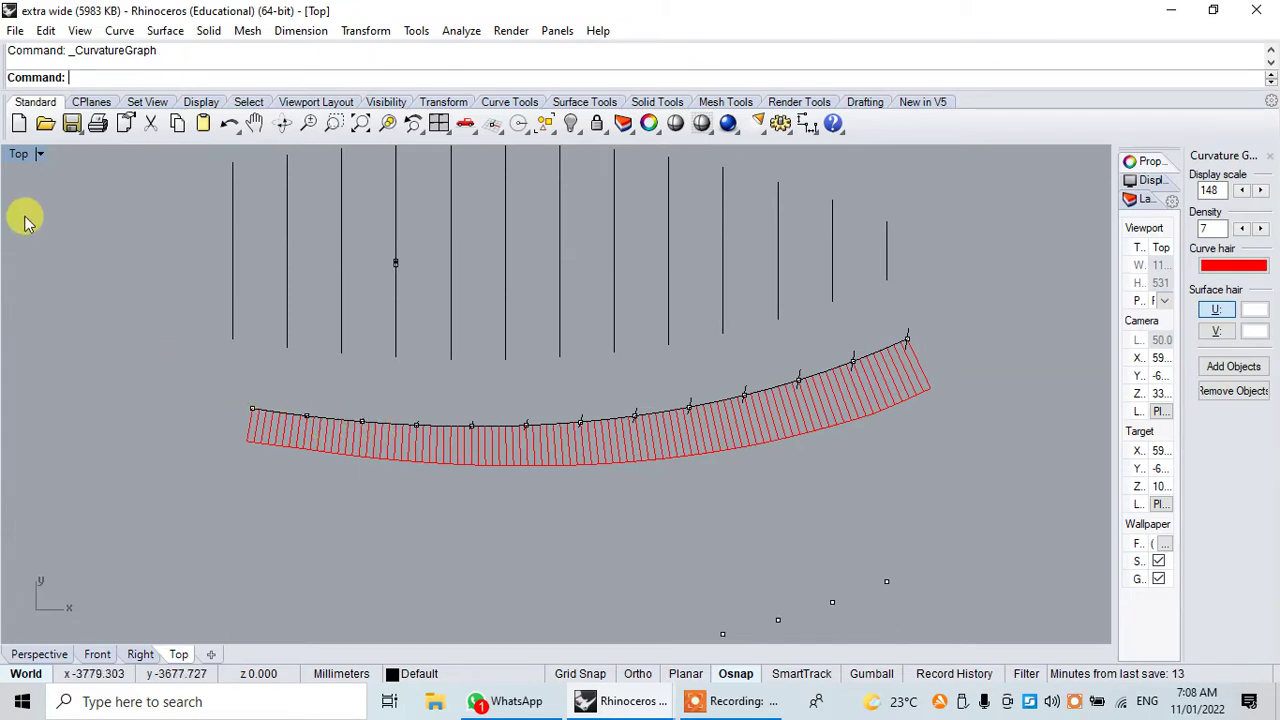
- Use Curve Tools to turn the curve's control points on, then off again
left_click(500, 101)
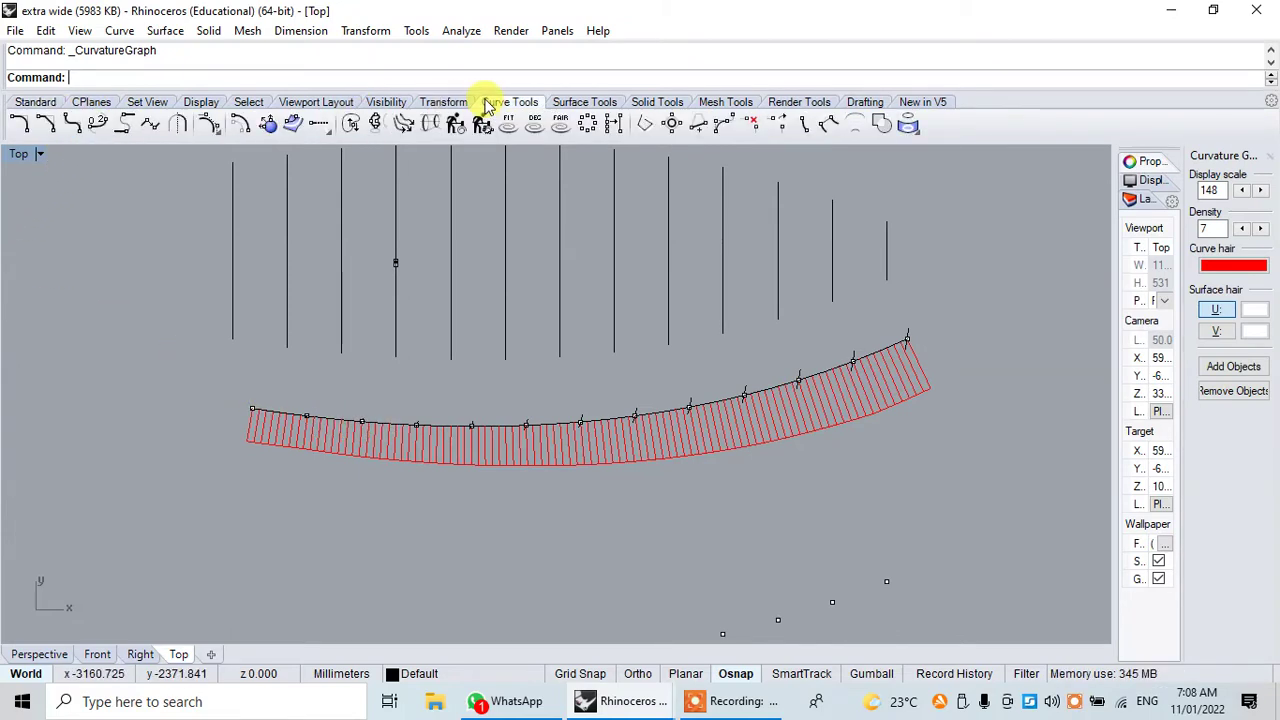
left_click(207, 124)
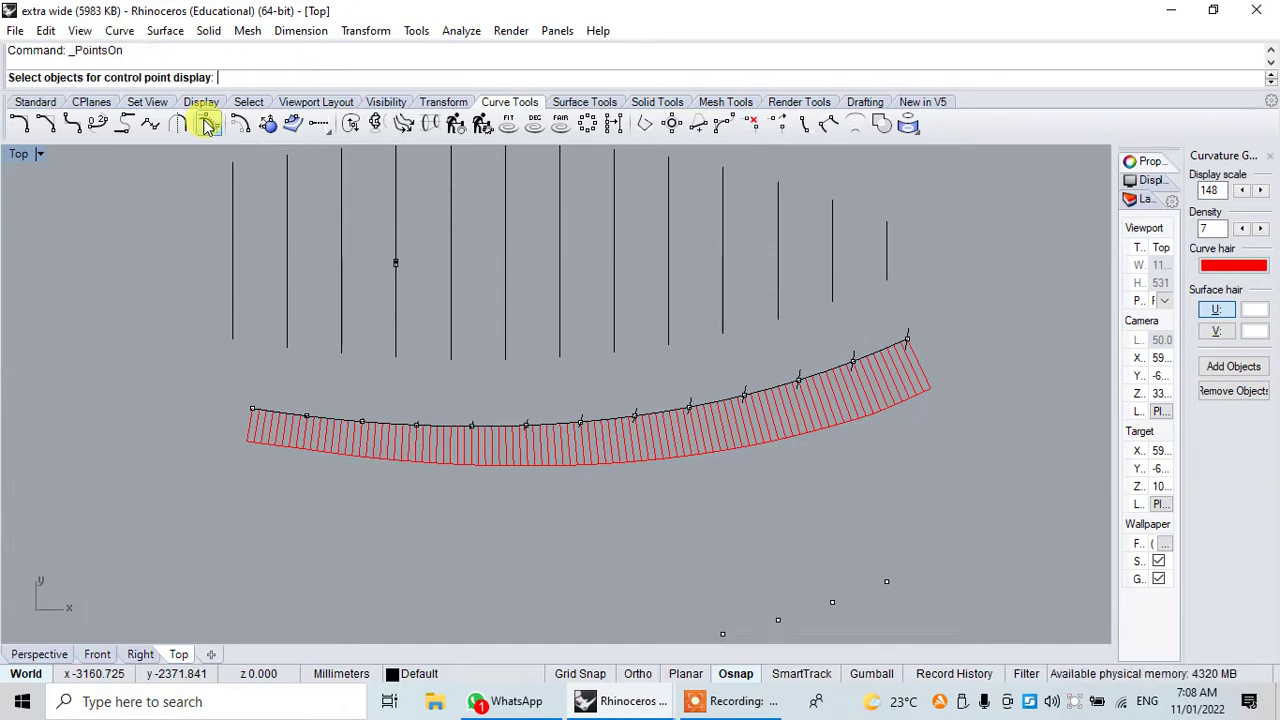
left_click(451, 432)
key("Return")
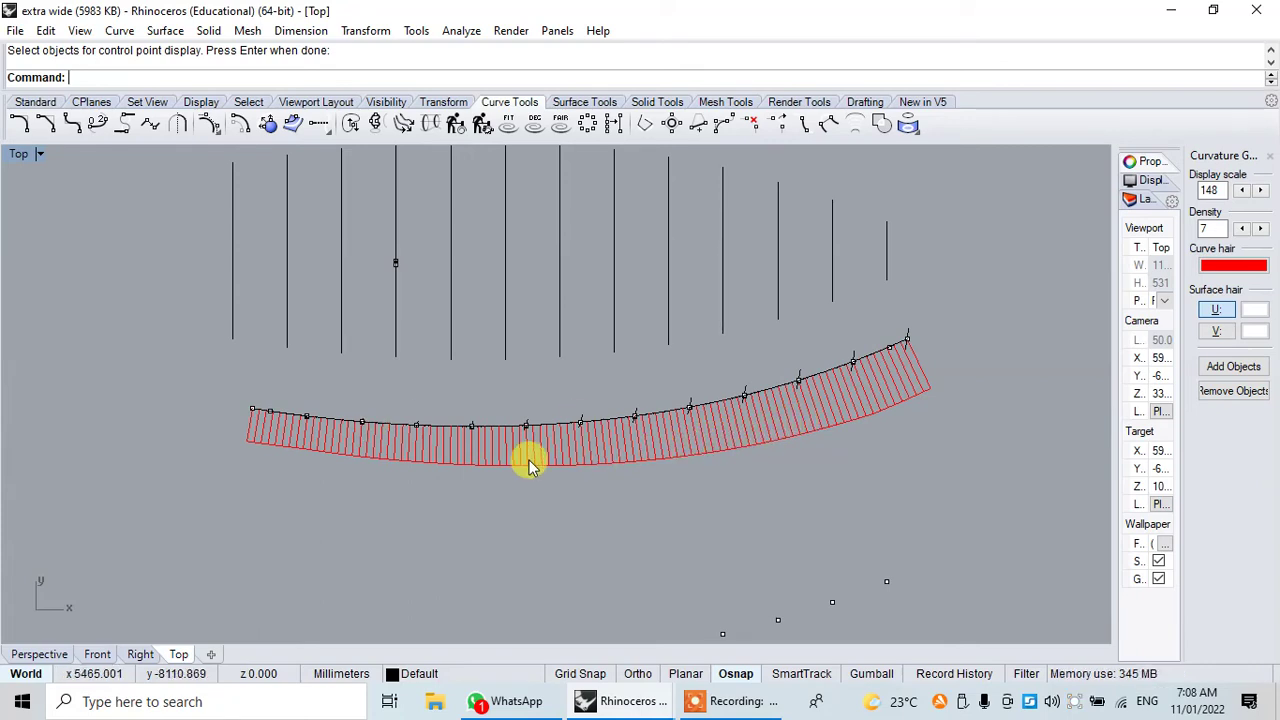
right_click(207, 120)
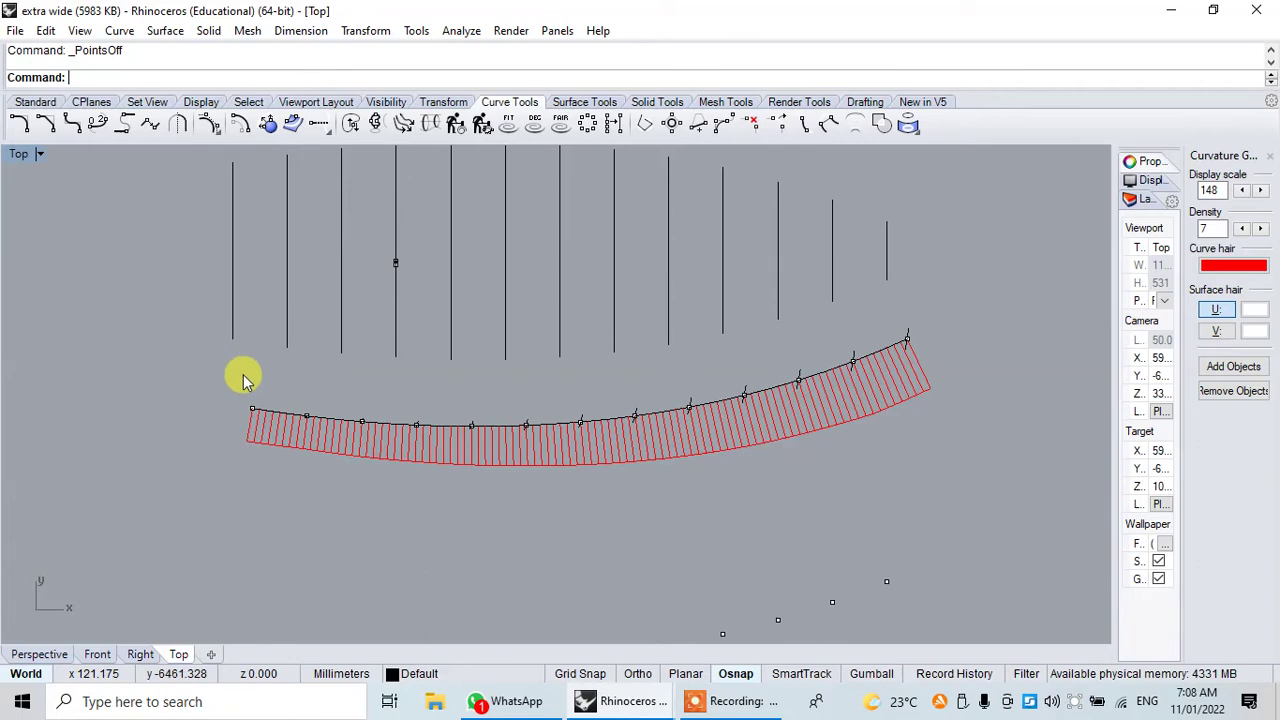
- Delete the helper points and short curves along the curve, including three at the right end
left_click_drag(241, 368, 772, 452)
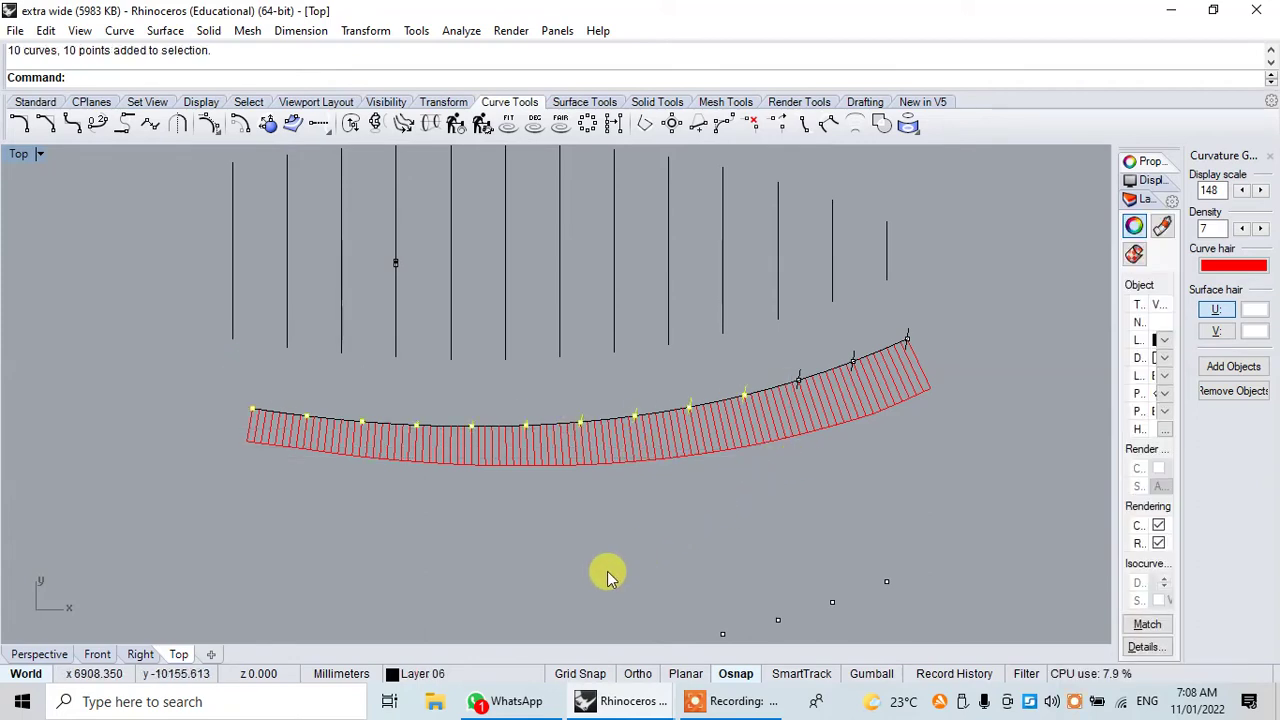
key("Delete")
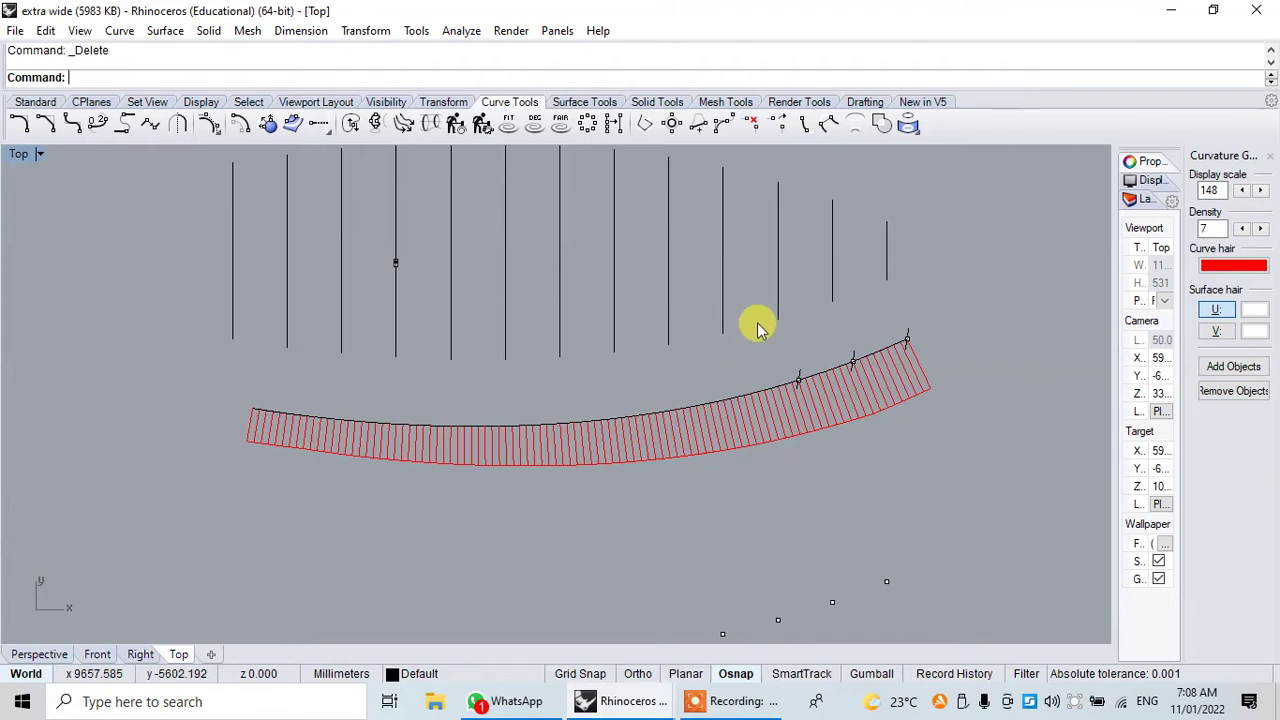
left_click_drag(757, 322, 873, 318)
left_click_drag(929, 371, 928, 401)
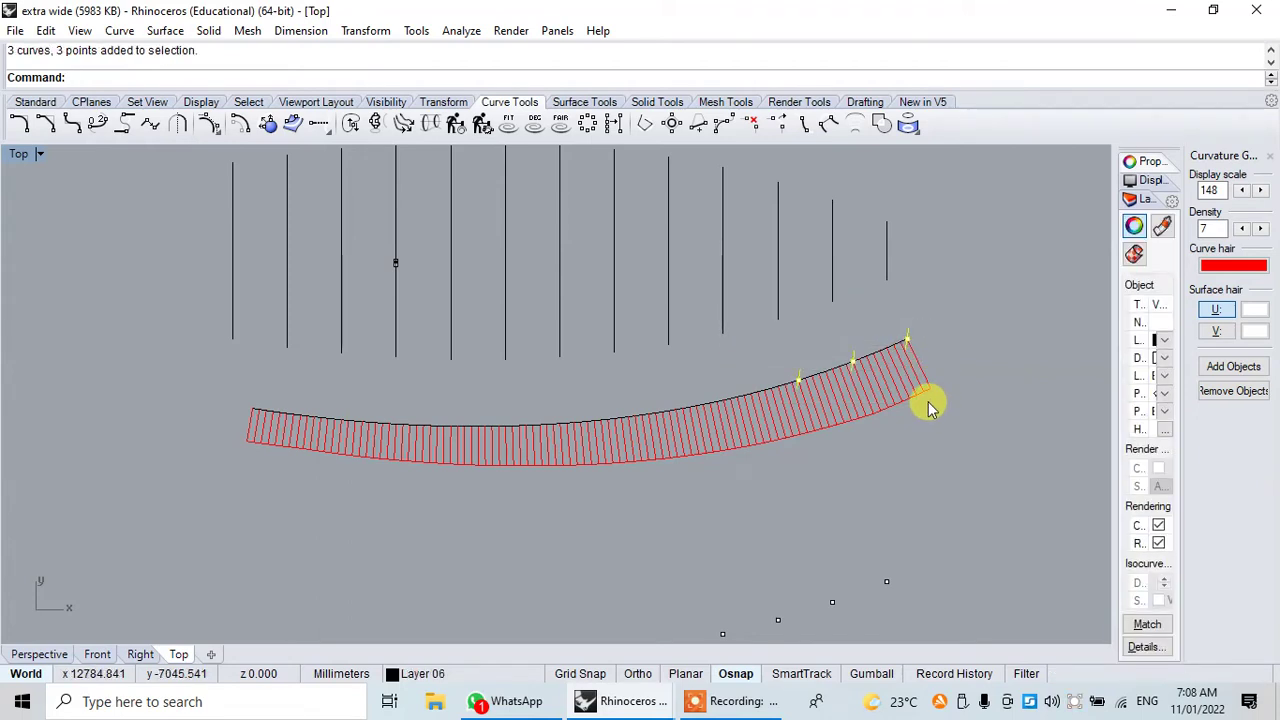
key("Delete")
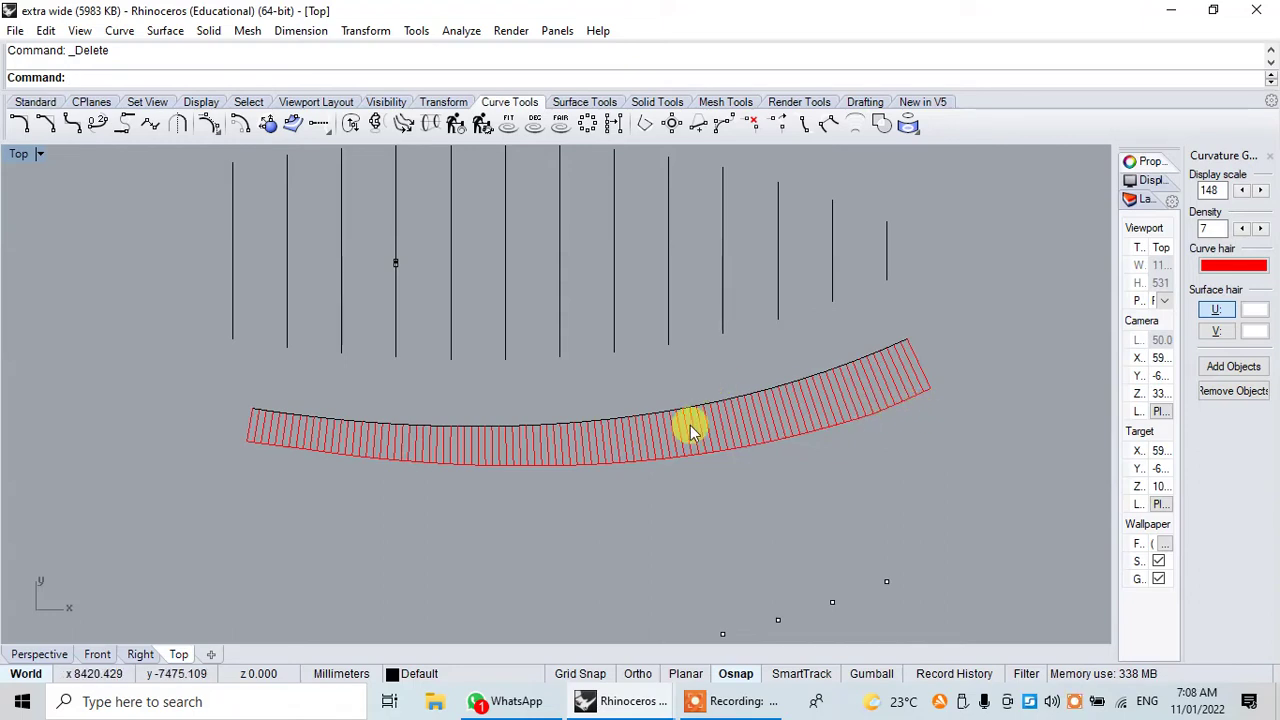
left_click(712, 398)
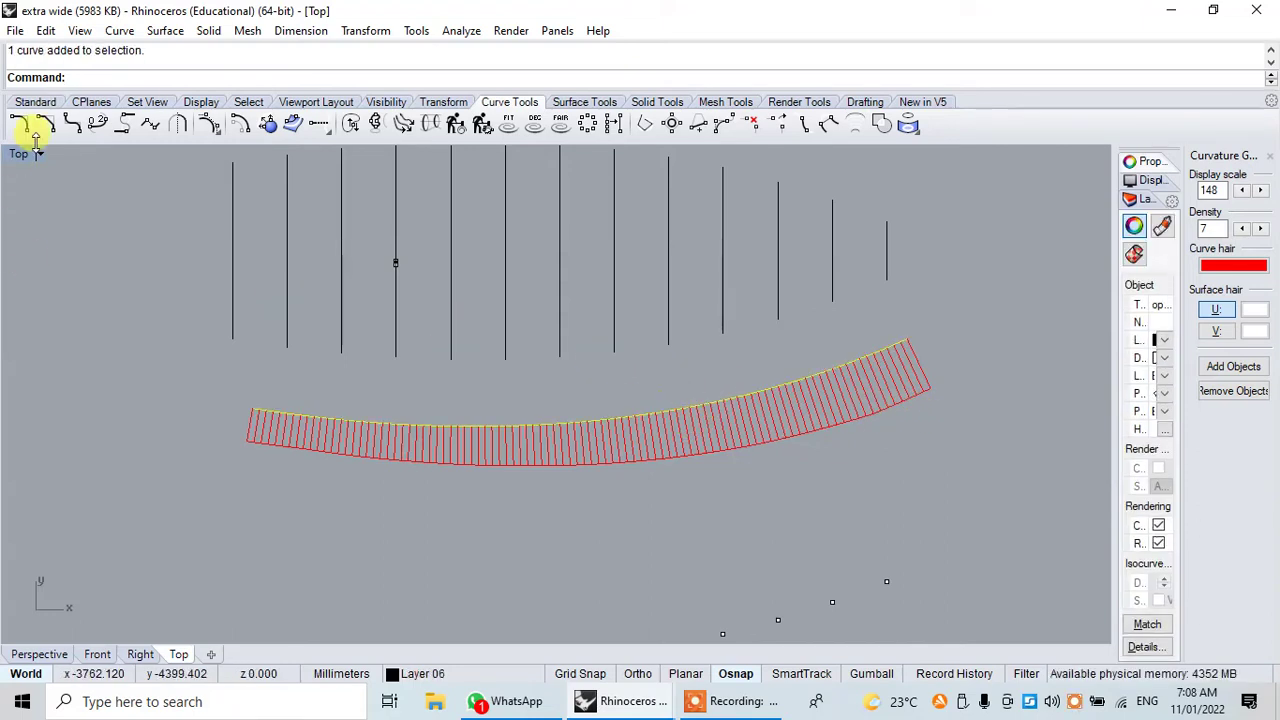
- Show the midpoint curve's control points, test-move two middle points, then undo the move
left_click(210, 130)
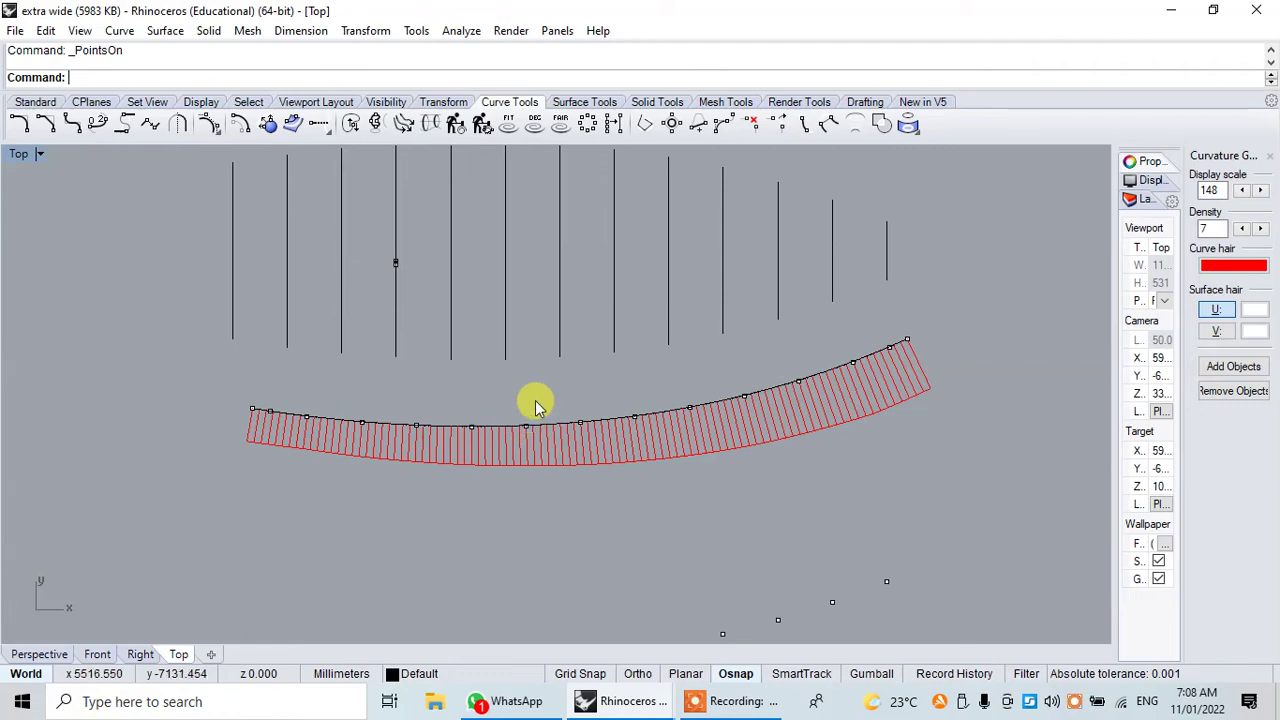
mouse_move(543, 394)
left_mouse_down()
mouse_move(650, 443)
mouse_move(642, 490)
mouse_move(650, 432)
left_mouse_up()
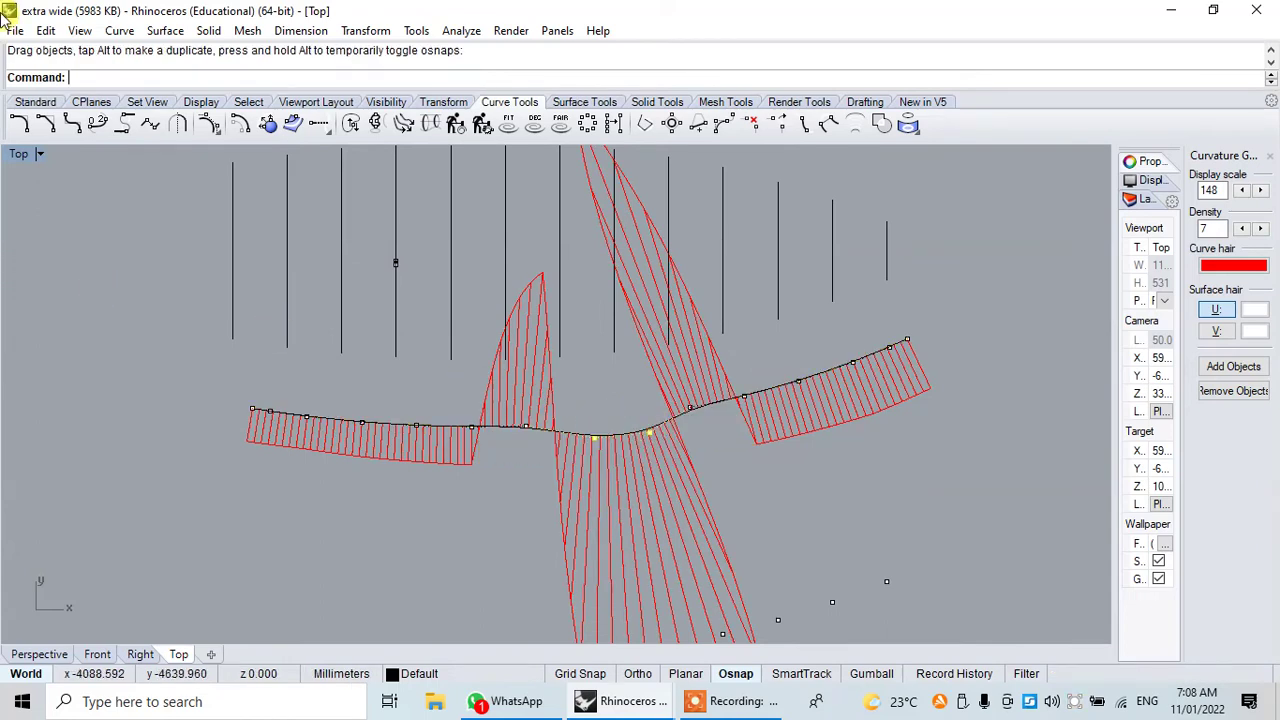
left_click(46, 30)
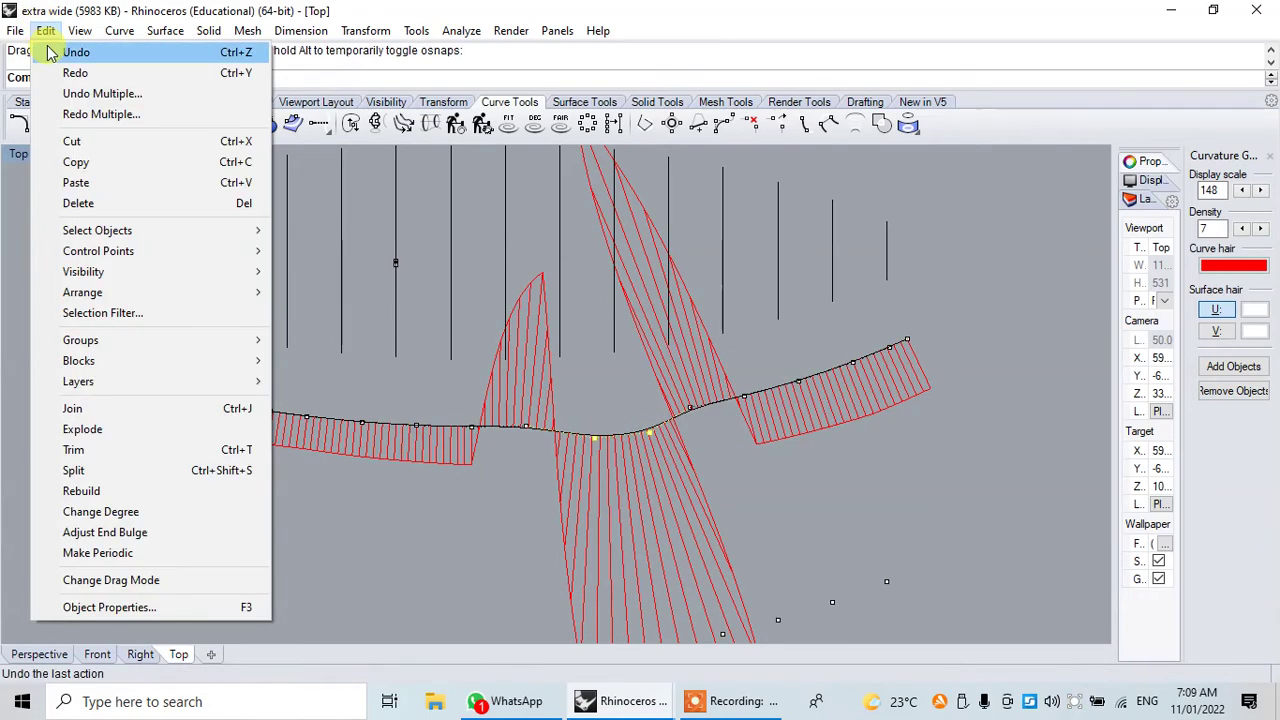
left_click(74, 52)
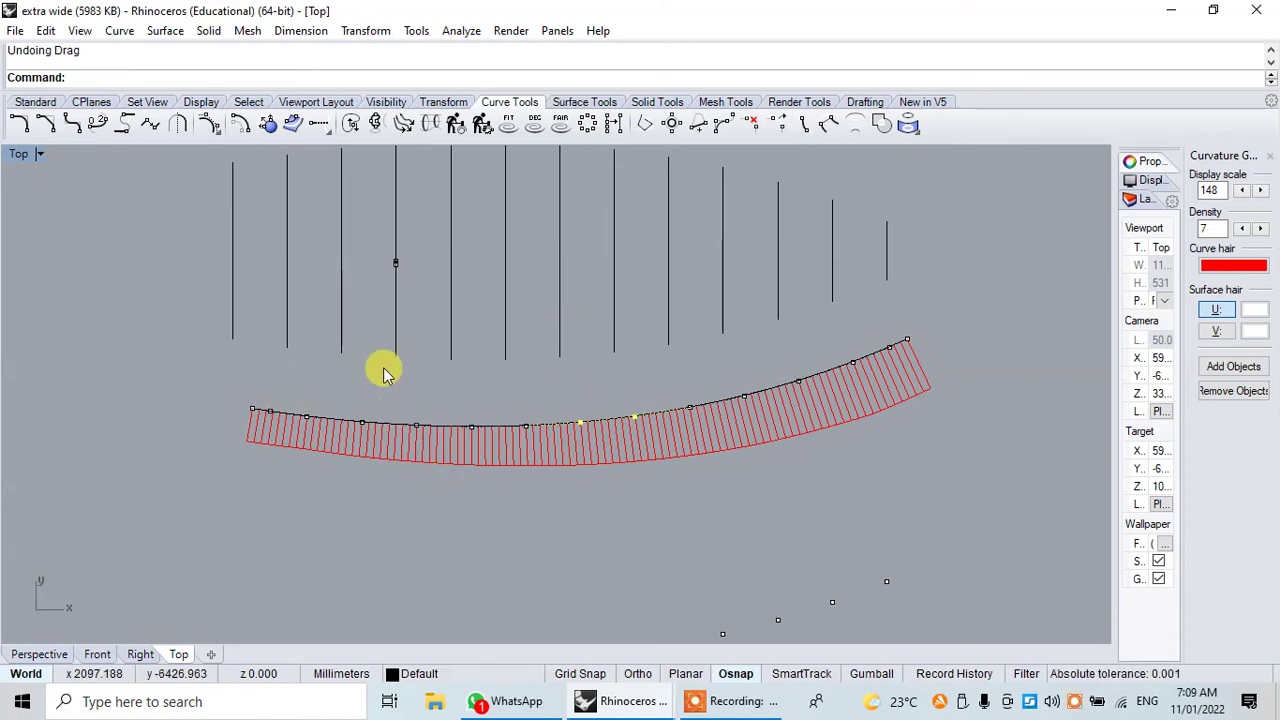
scroll(752, 362, "down", 2)
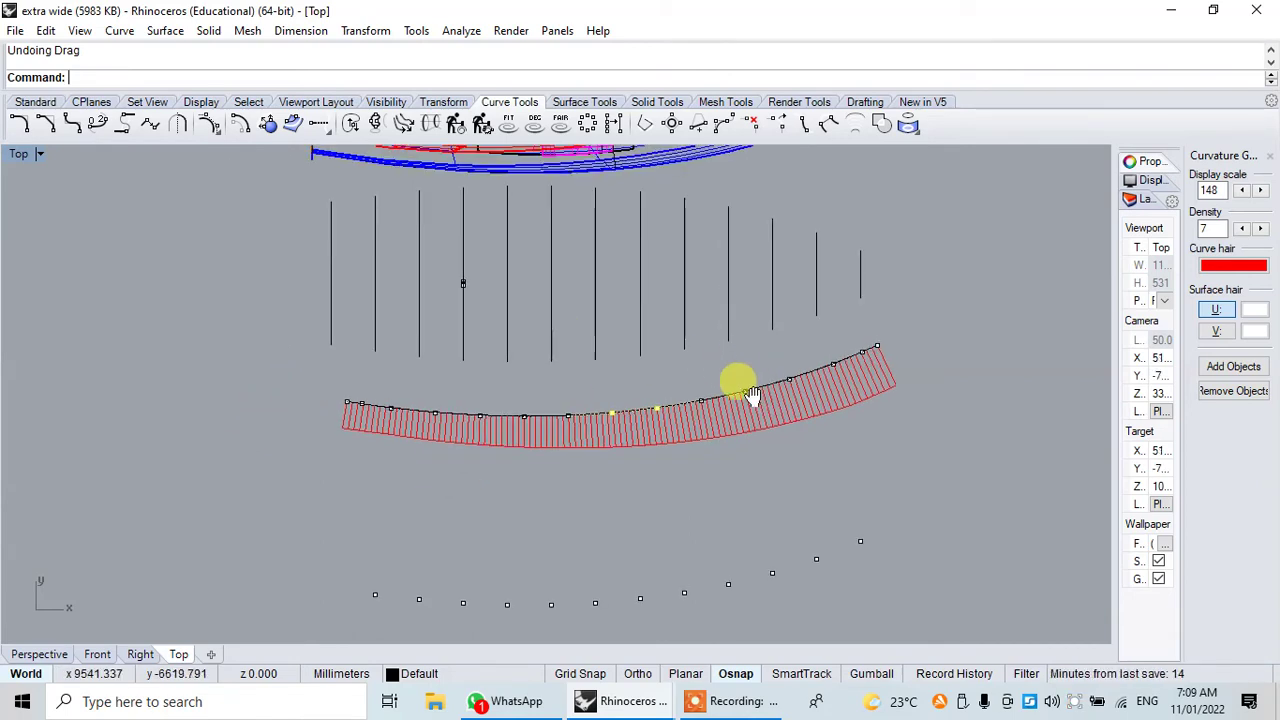
- Maximize the Right view, zoom out, and window-select the wireframe curves left of the hull
right_click_drag(737, 377, 743, 457)
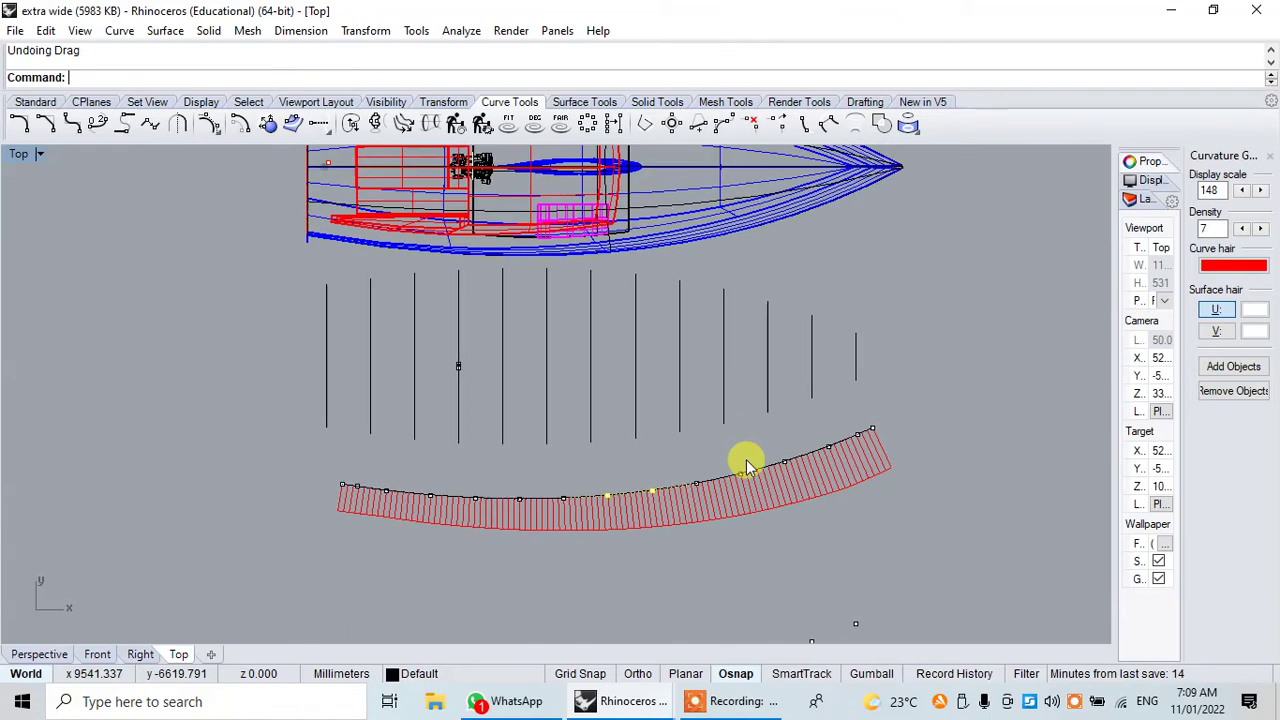
double_click(22, 156)
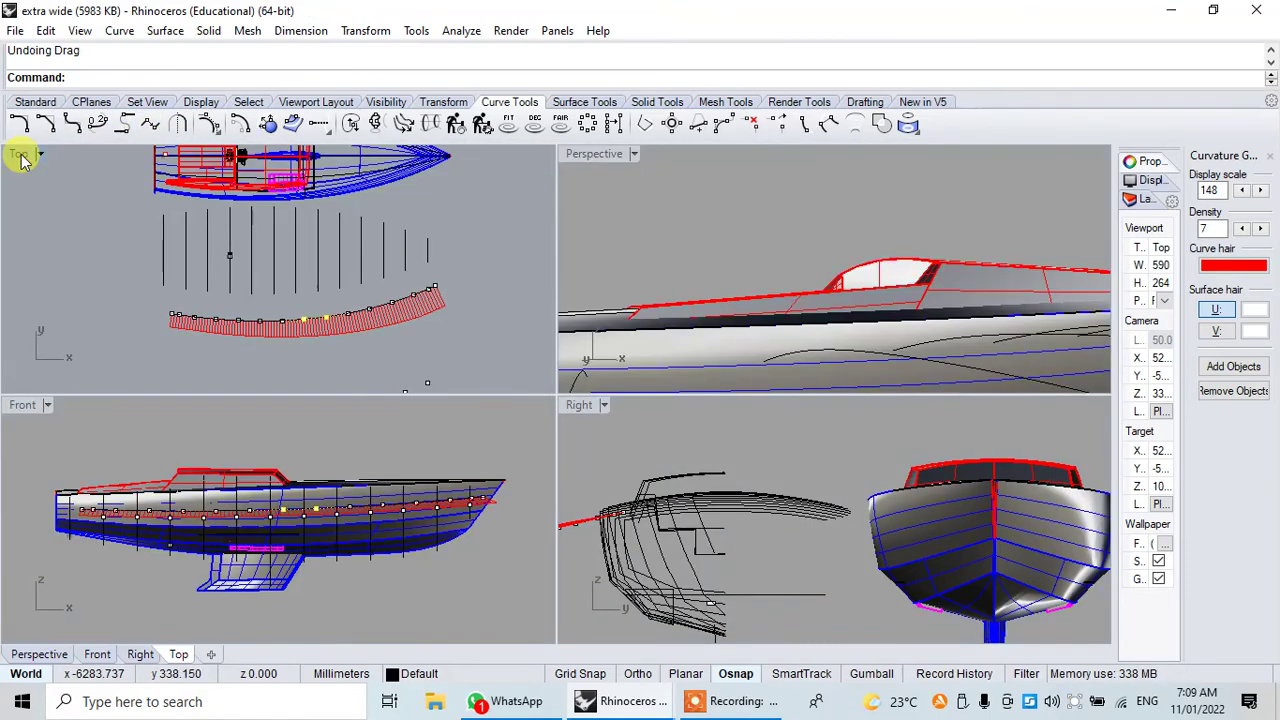
double_click(586, 410)
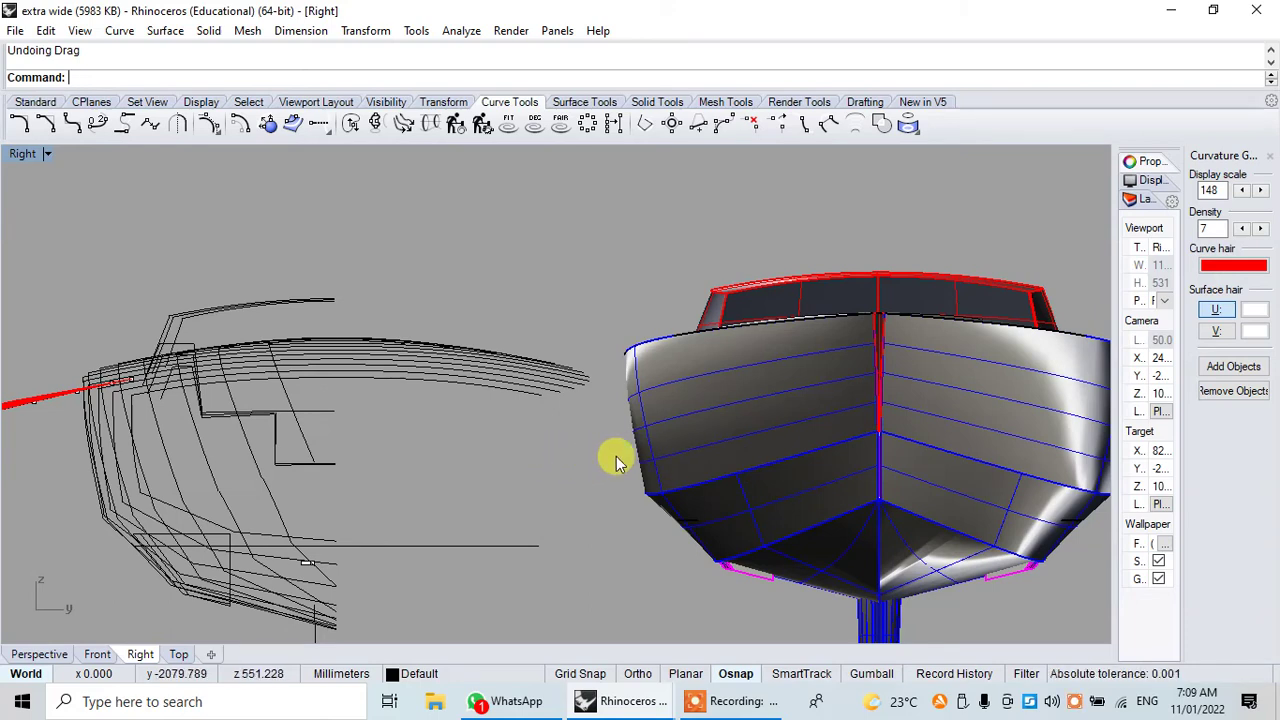
scroll(471, 453, "down", 1)
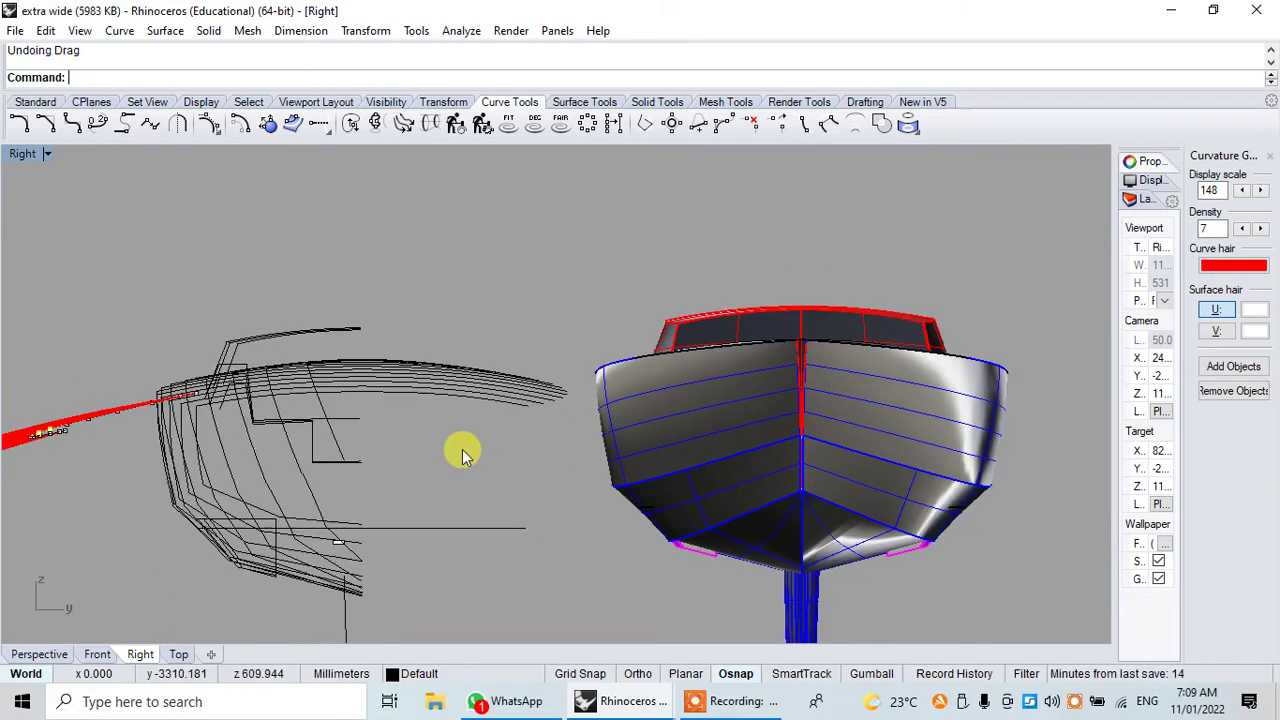
scroll(463, 453, "down", 1)
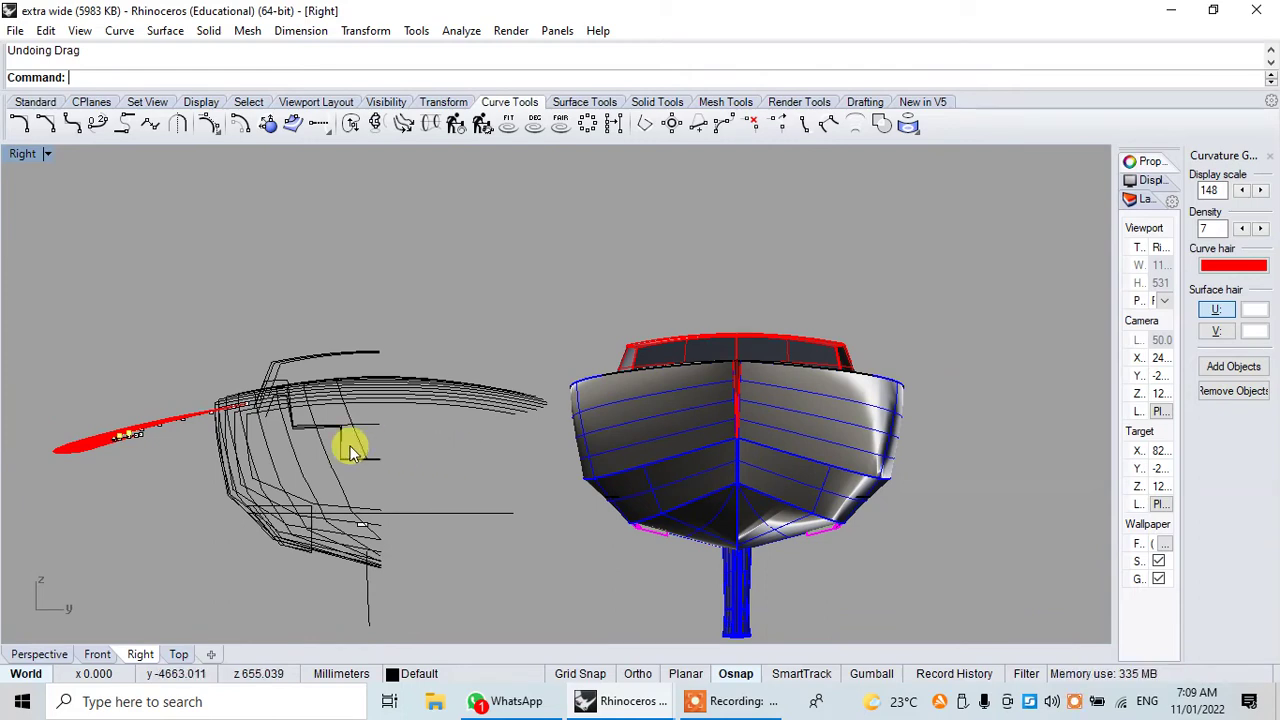
scroll(320, 400, "down", 2)
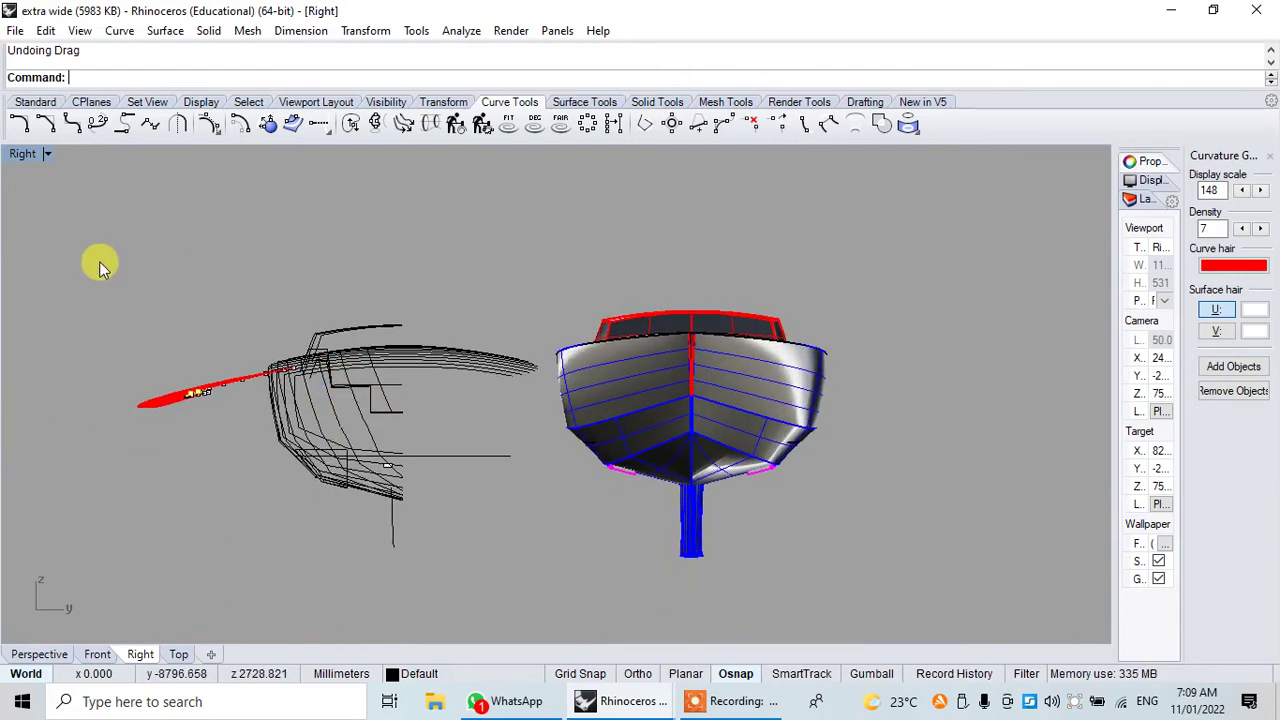
left_click_drag(91, 257, 560, 636)
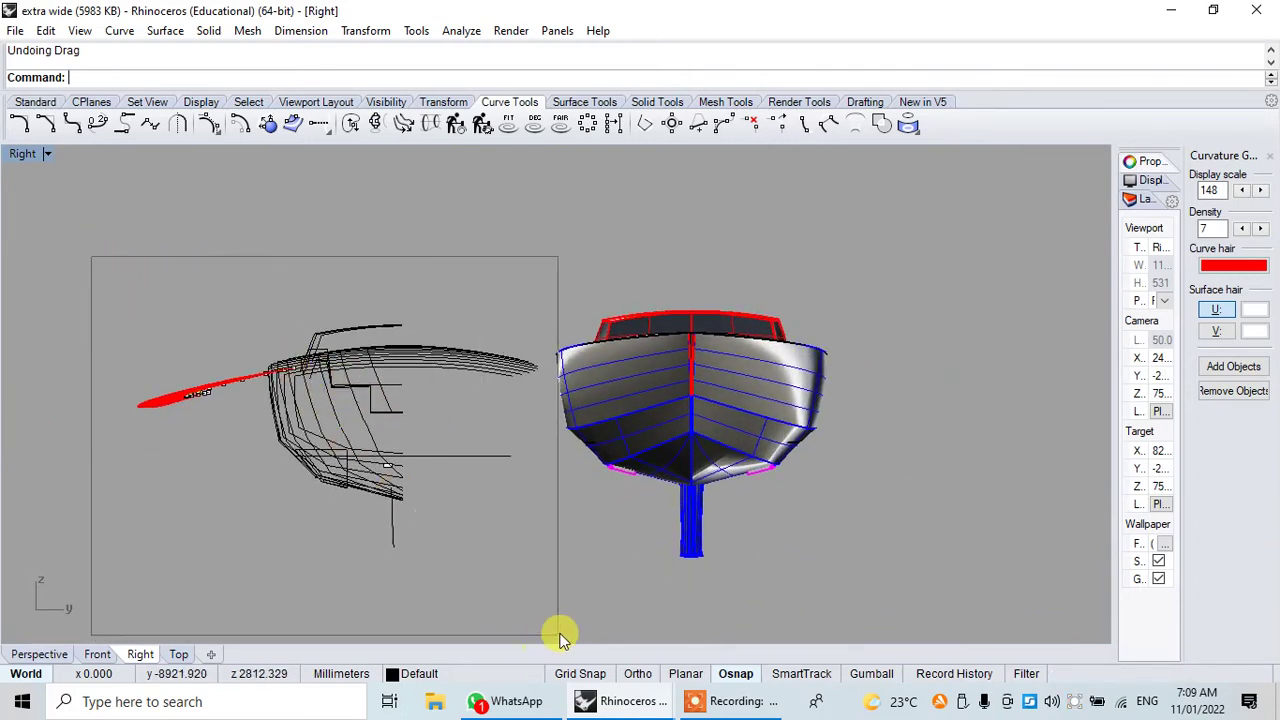
left_click_drag(560, 636, 550, 636)
- Delete the selected wireframe curves and graph, then select the lofted hull polysurface
key("Delete")
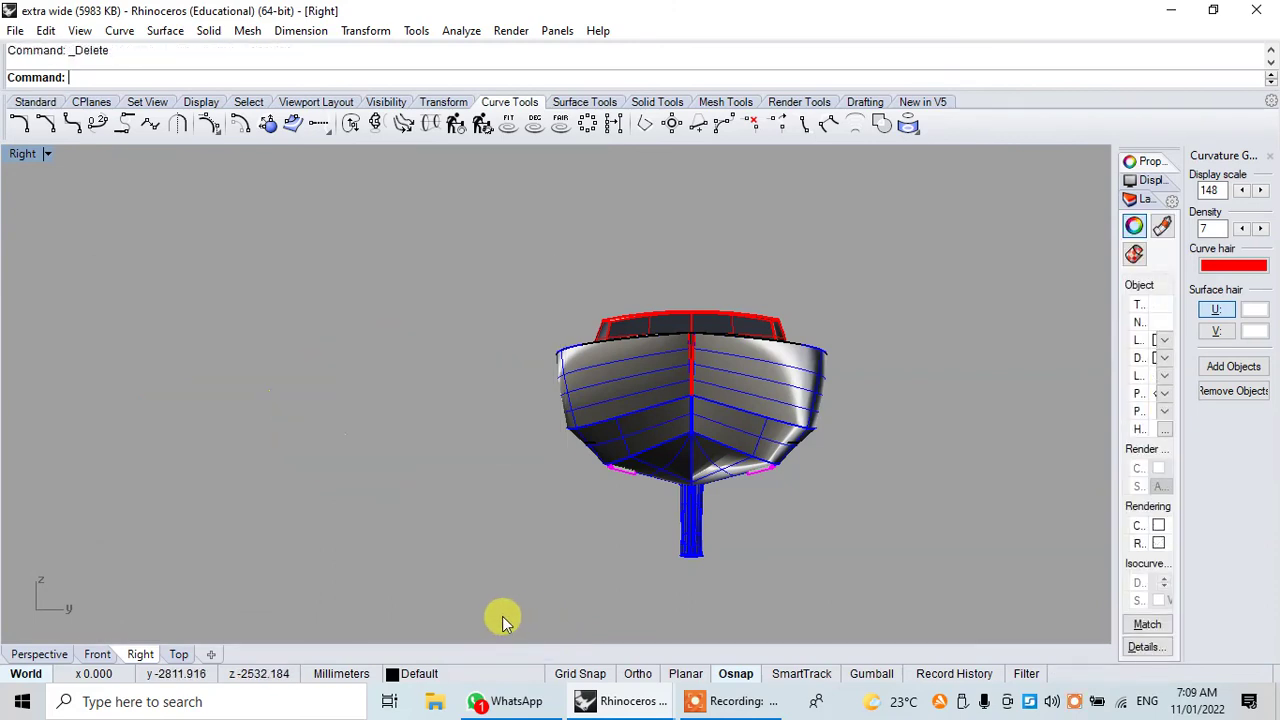
left_click(742, 377)
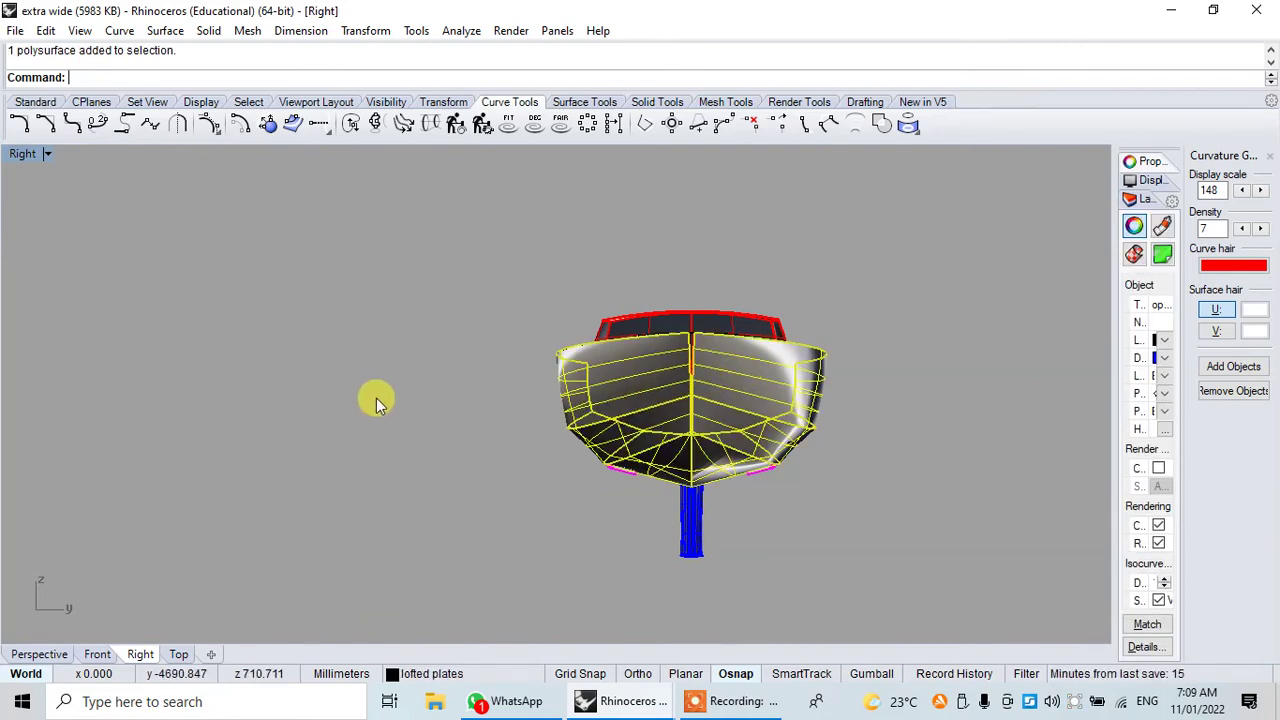
left_click(707, 703)
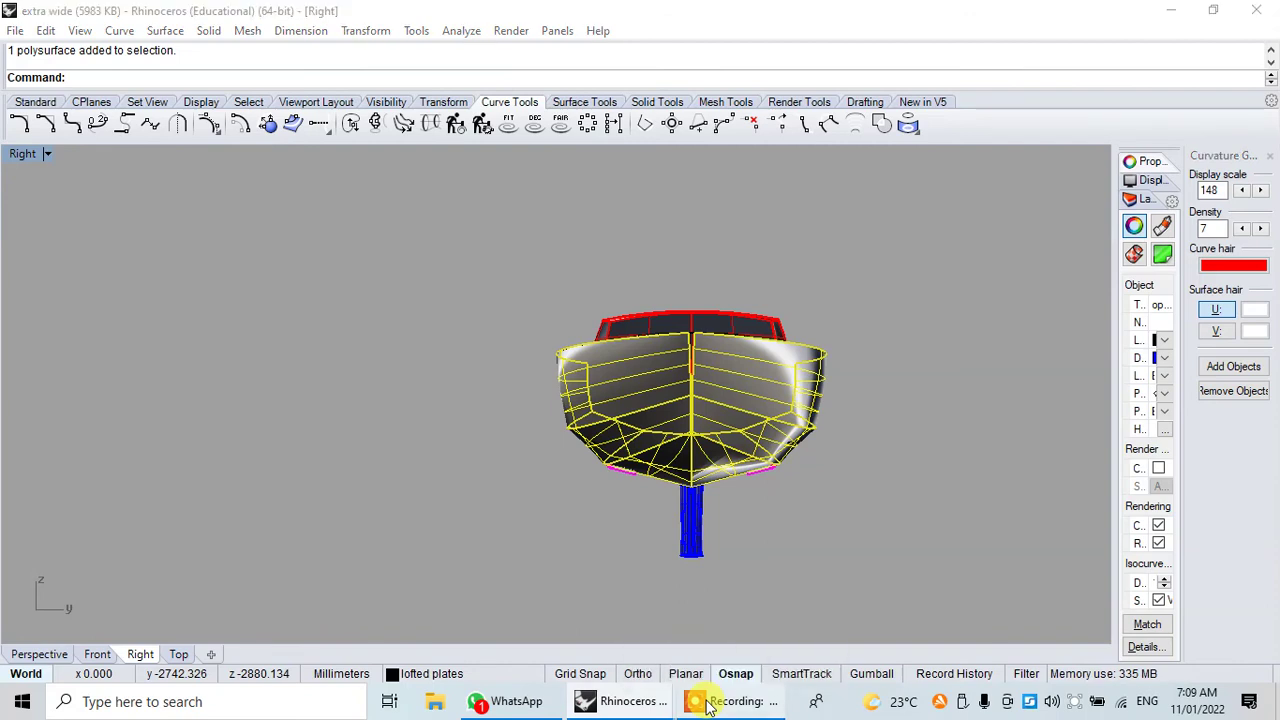